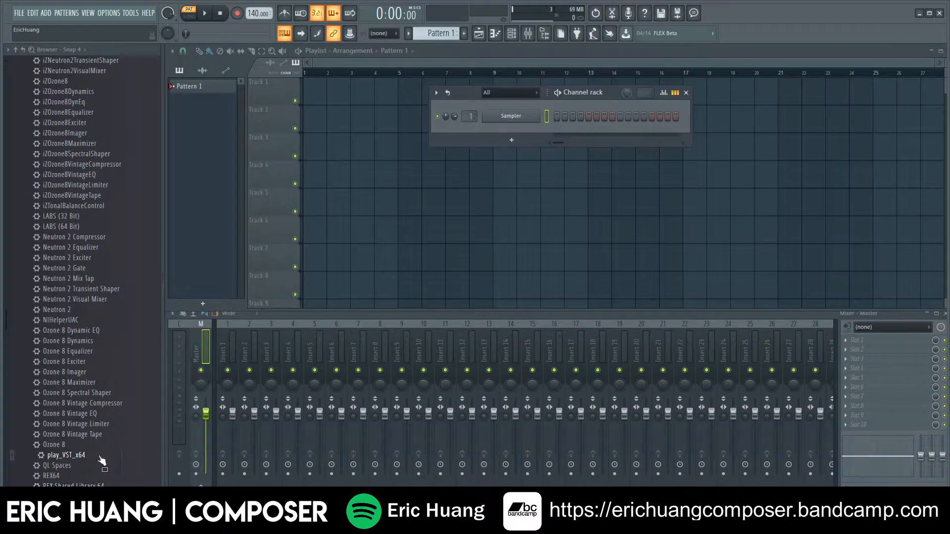
Add two play_VST_x64 instrument channels to the channel rack.
drag(98, 456, 518, 128)
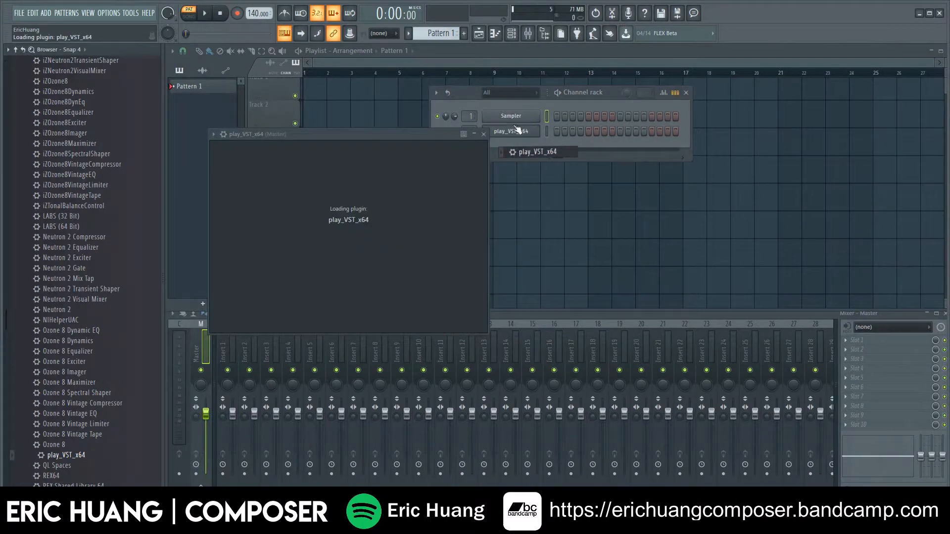
click(565, 291)
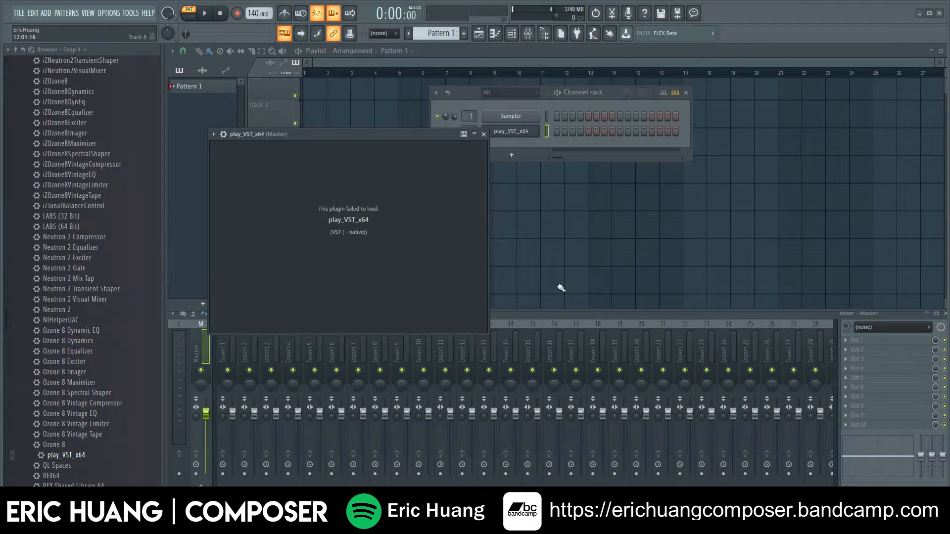
click(483, 134)
drag(85, 462, 527, 143)
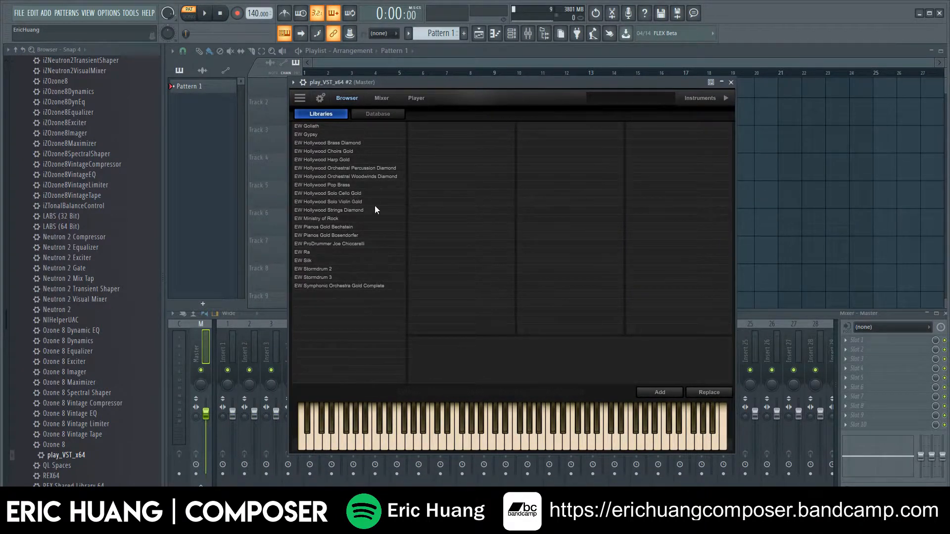
Load the Piccolo Flute keyswitch patch PF KS Sus_Short C0-C1 from EW Hollywood Orchestral Woodwinds Diamond.
click(375, 177)
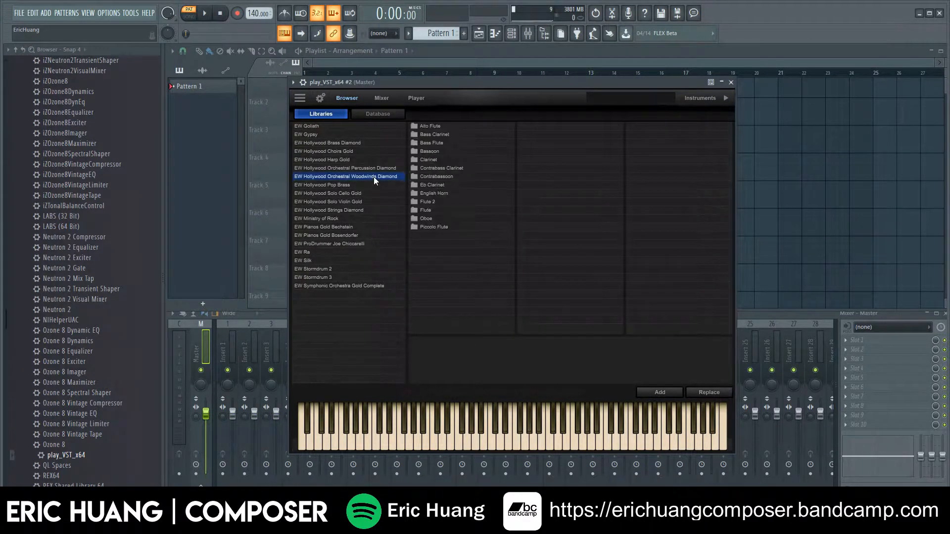
click(470, 227)
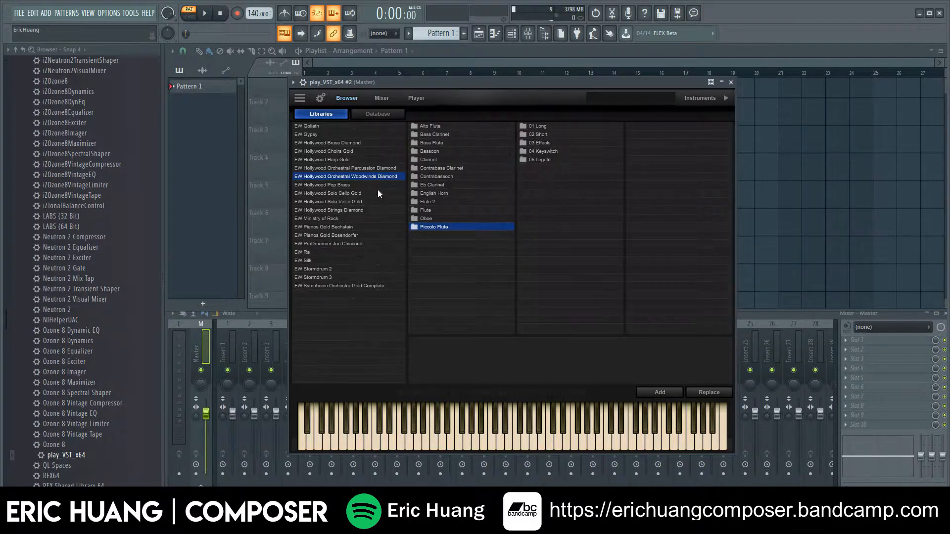
click(557, 152)
click(637, 135)
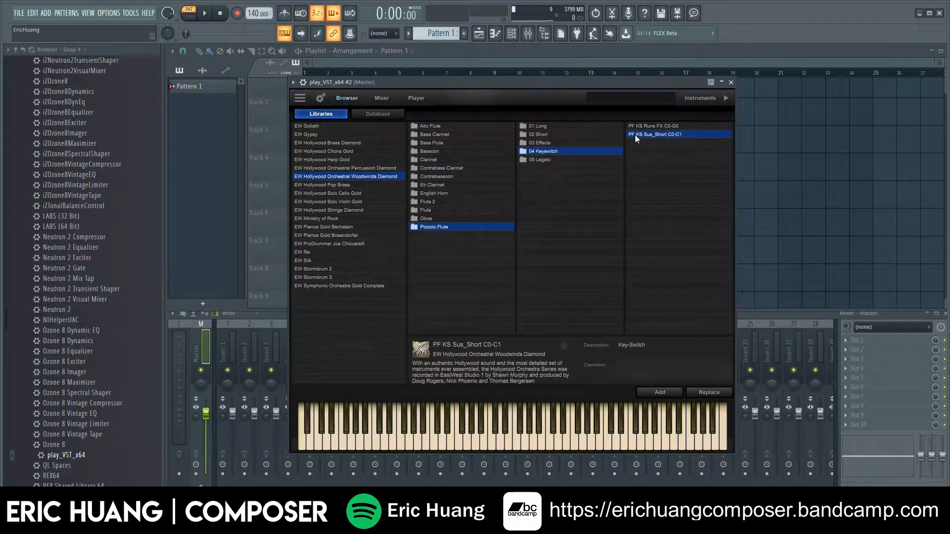
click(657, 390)
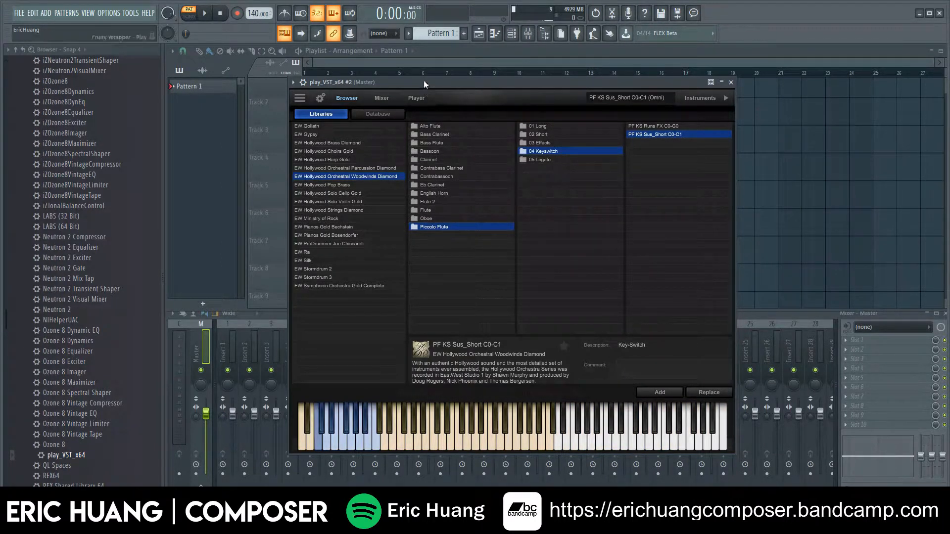
Rename the play_VST_x64 #2 channel to Piccolo KS.
drag(424, 80, 543, 182)
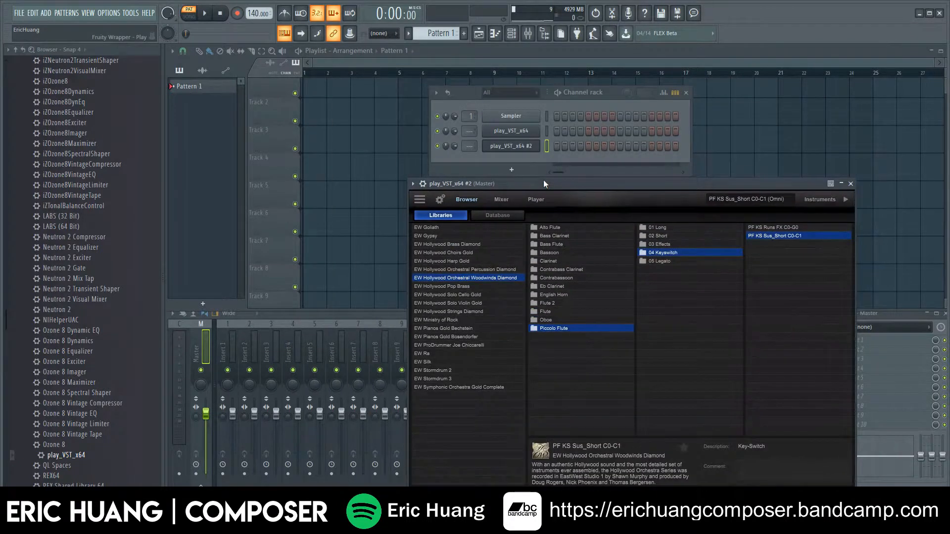
right_click(535, 146)
click(569, 168)
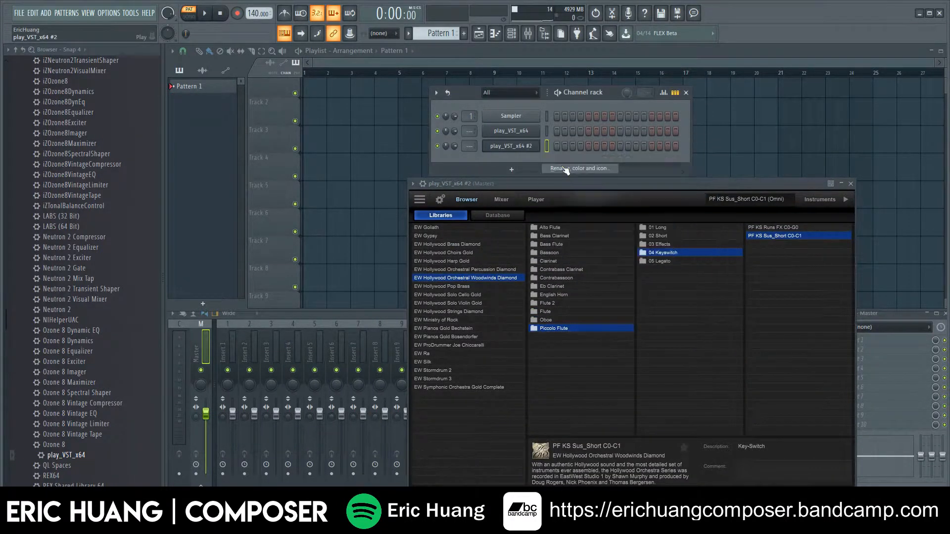
text(Pic)
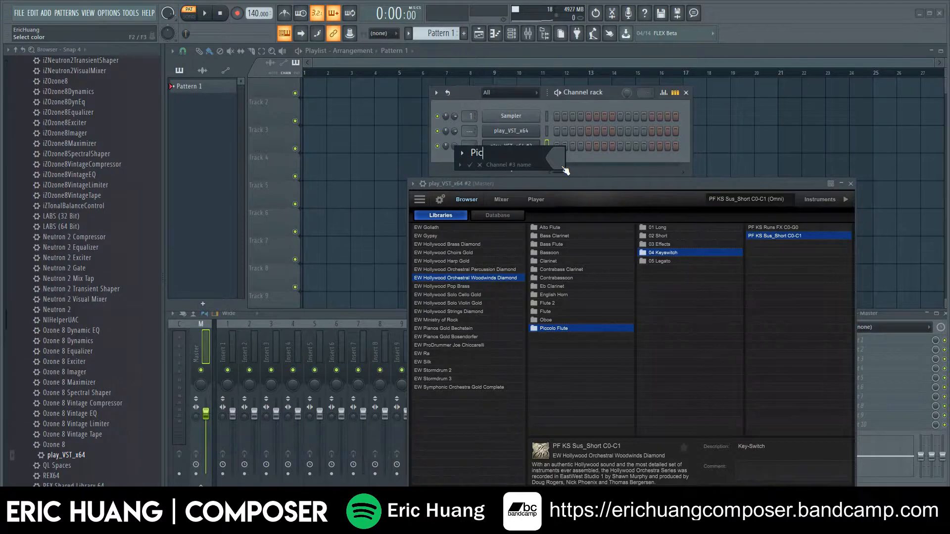
text(colo KS)
key(Return)
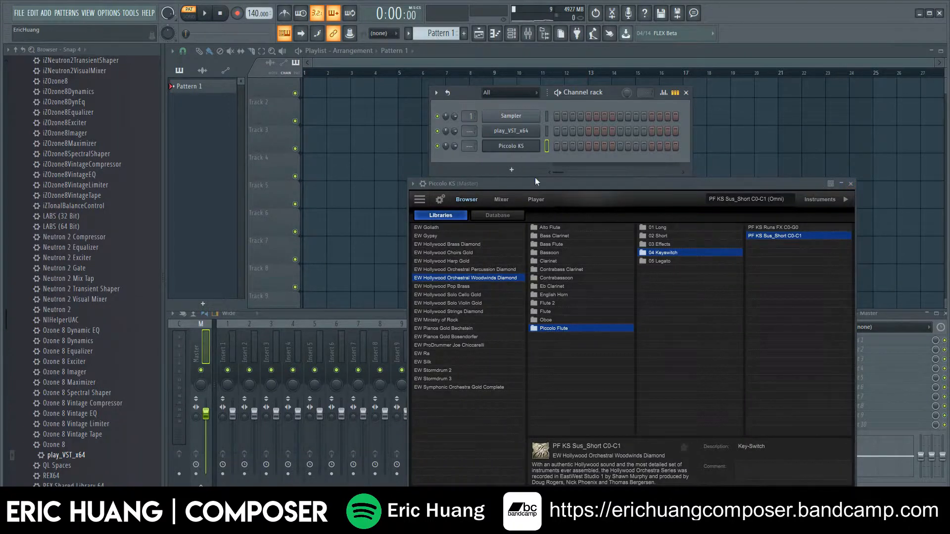
Add a BRSO Articulate channel and place its window clear of the channel rack.
click(512, 169)
click(557, 42)
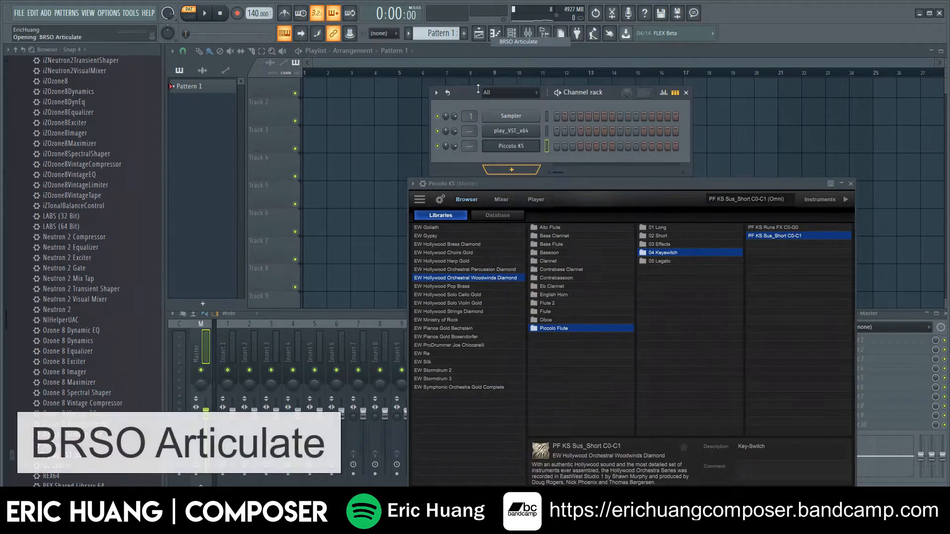
drag(300, 161, 344, 94)
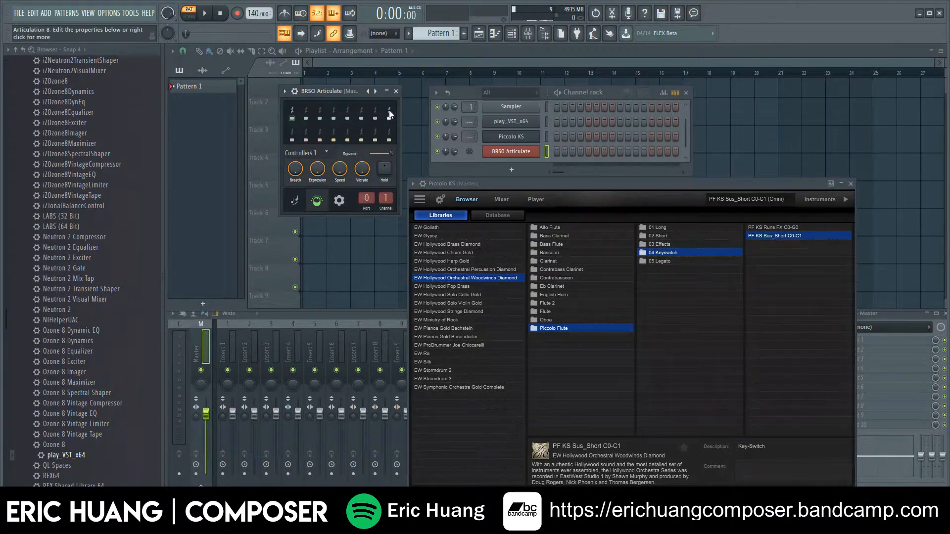
drag(355, 91, 384, 91)
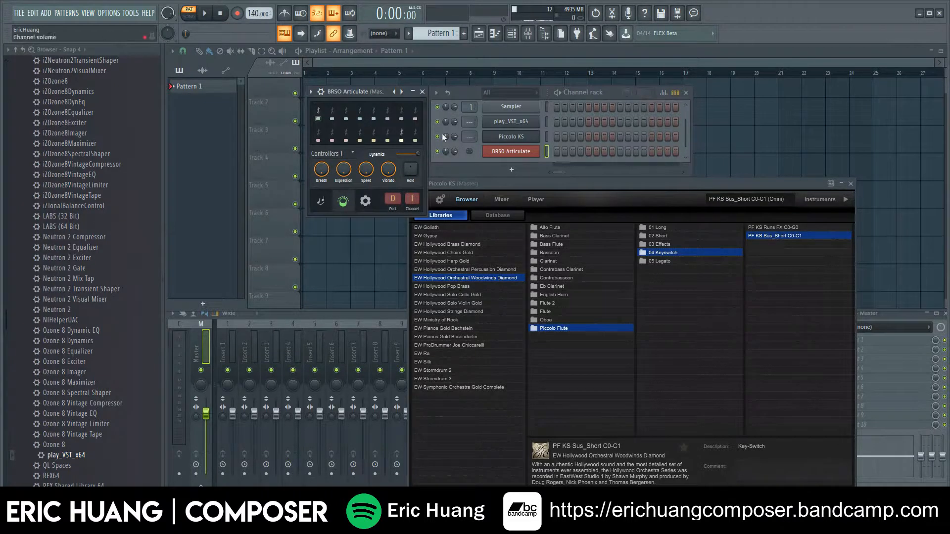
drag(380, 92, 358, 94)
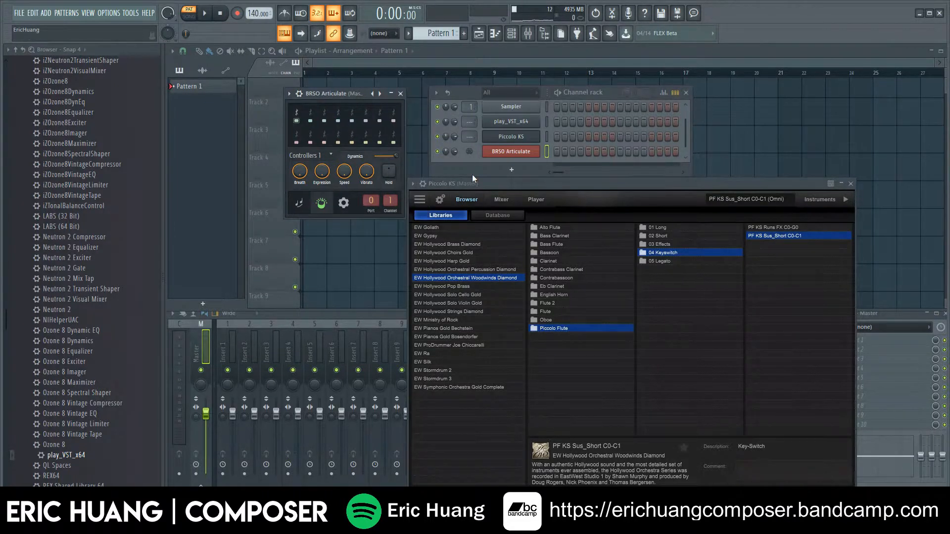
Load the KS - Piccolo preset into BRSO Articulate from the EastWest Hollywood Series No Reed woodwinds.
click(292, 95)
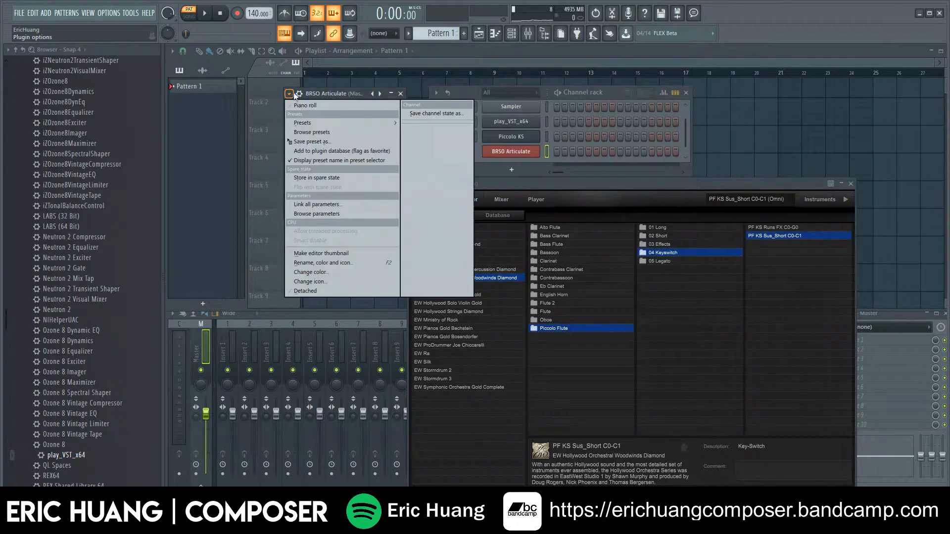
mouse_move(325, 122)
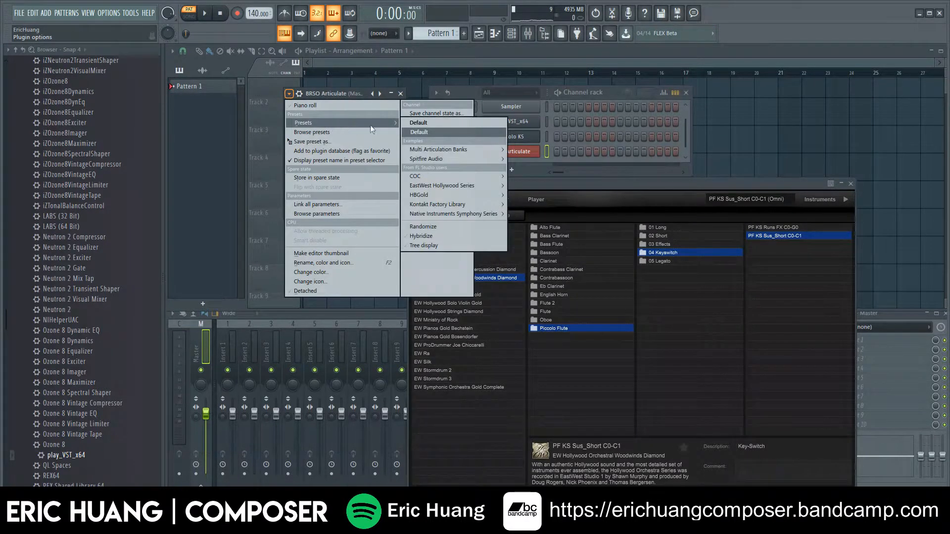
mouse_move(461, 158)
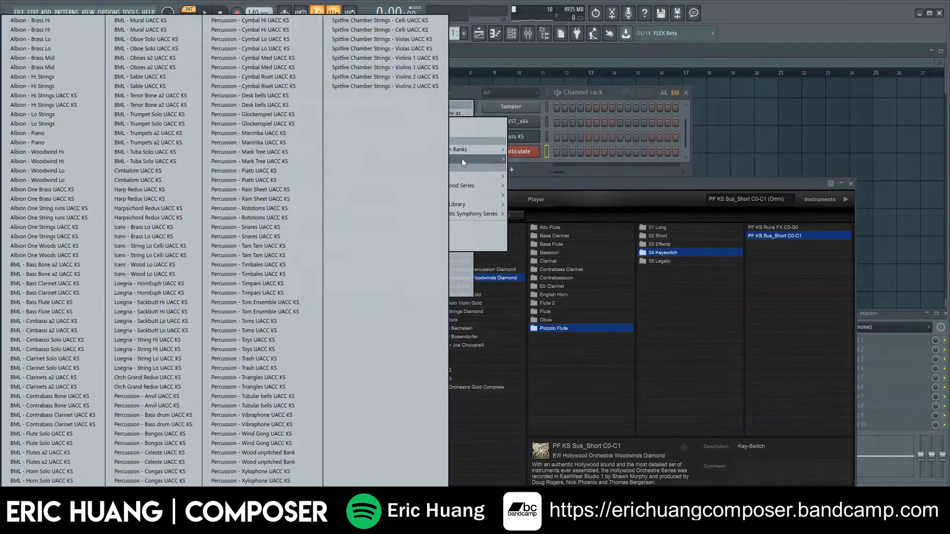
mouse_move(472, 183)
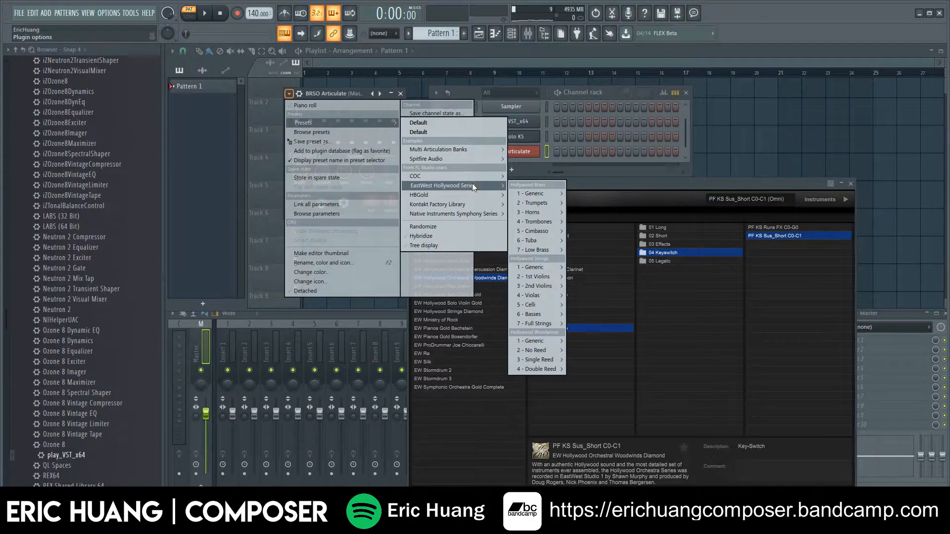
mouse_move(532, 198)
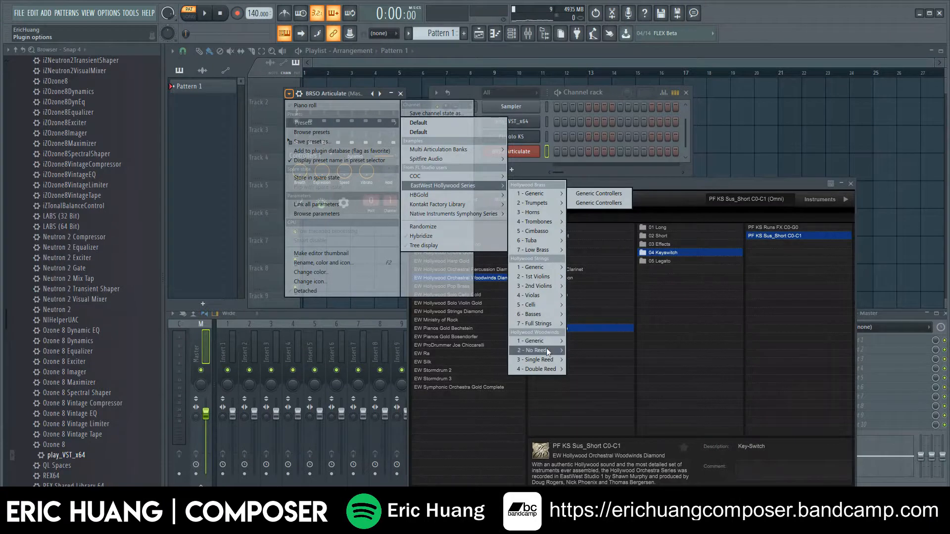
mouse_move(546, 348)
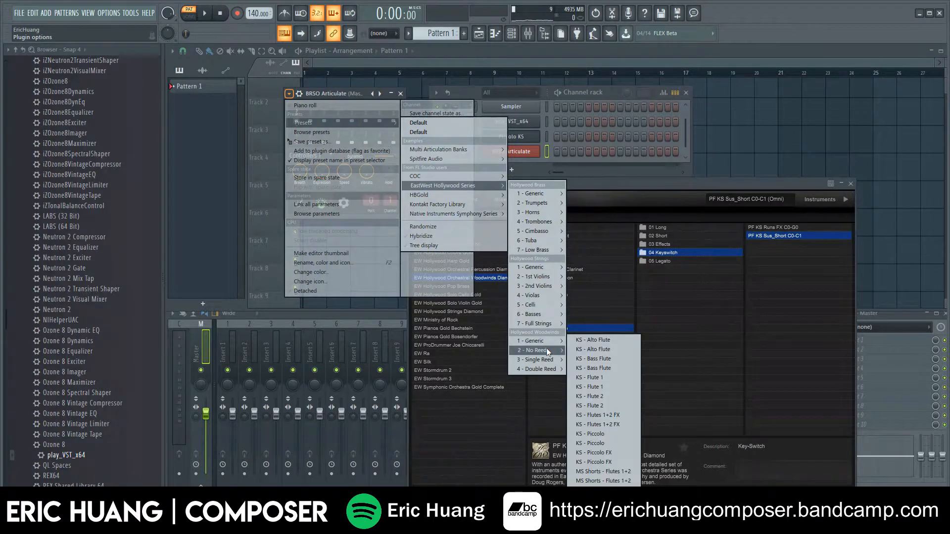
click(610, 432)
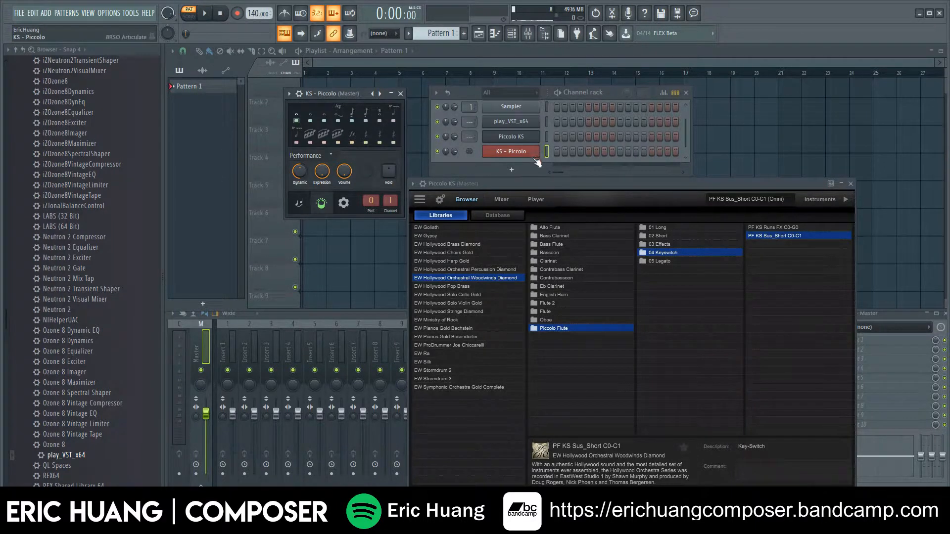
Set the Piccolo KS plugin's MIDI input port to 1 and the KS - Piccolo articulator's port to 1.
drag(469, 177, 469, 136)
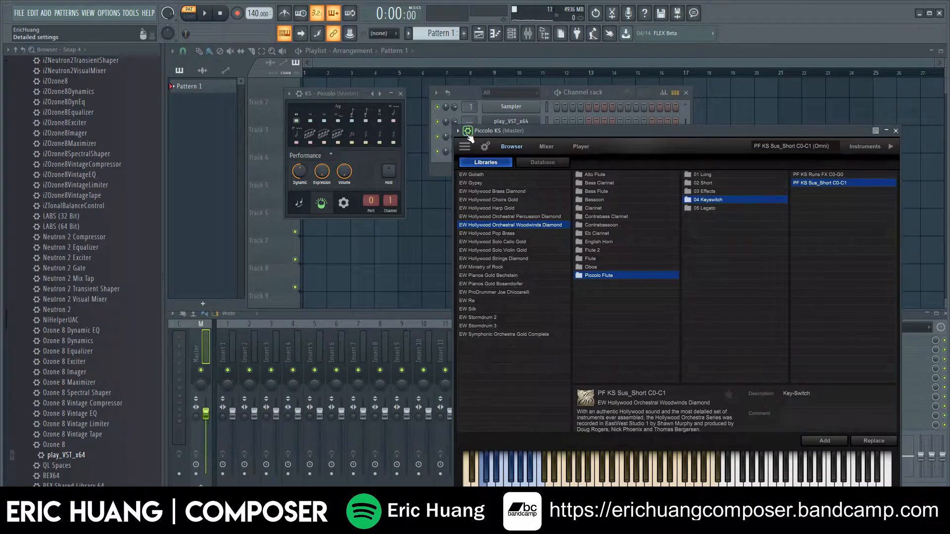
click(470, 133)
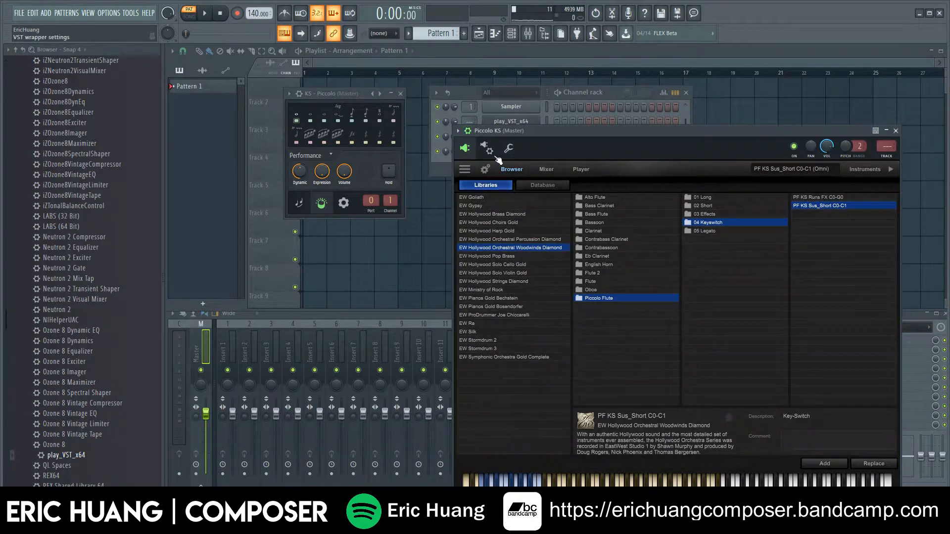
click(493, 155)
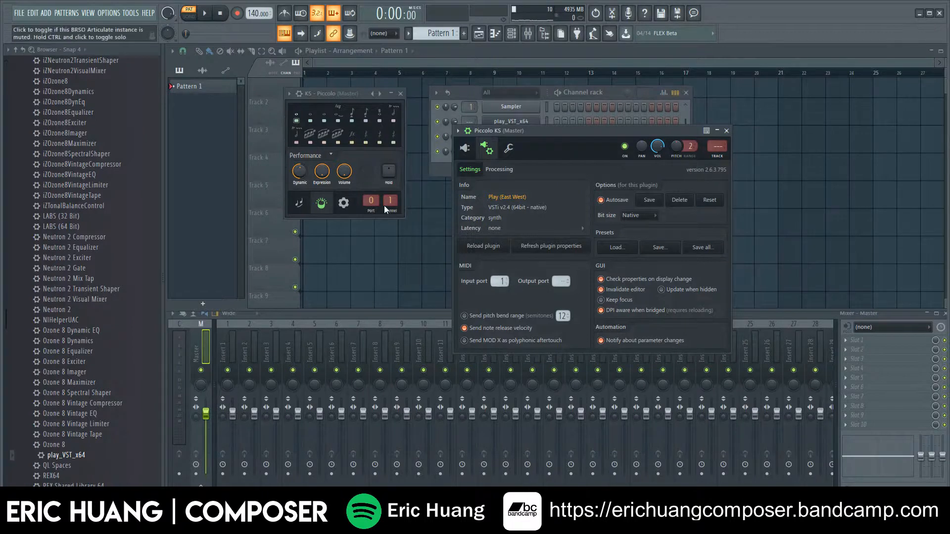
drag(351, 94, 373, 122)
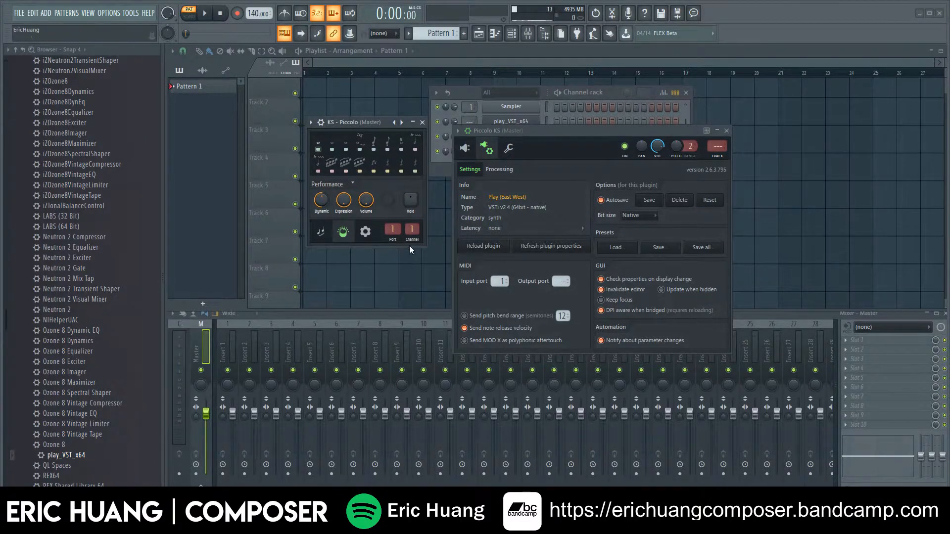
drag(533, 132, 645, 119)
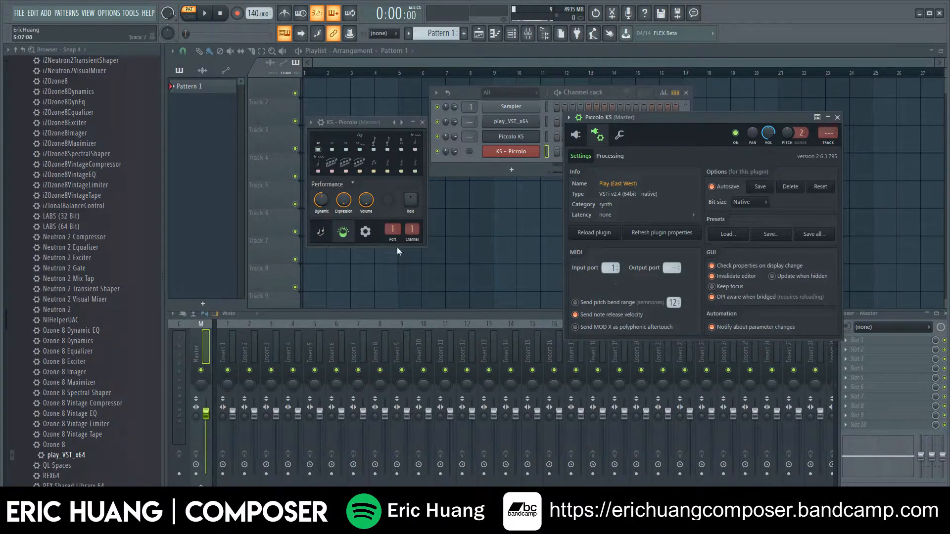
click(837, 117)
Play a few test notes through the KS - Piccolo channel, and close its window.
drag(366, 121, 378, 109)
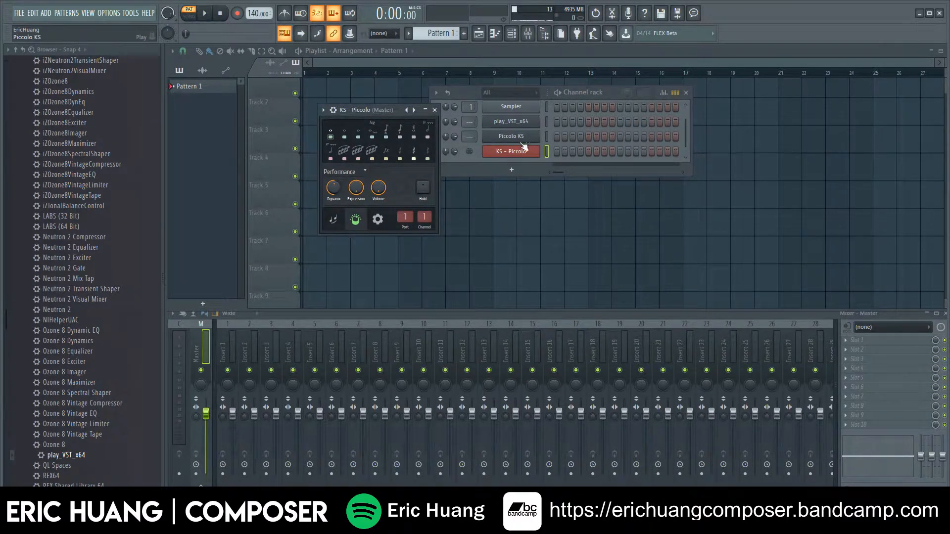
key(r)
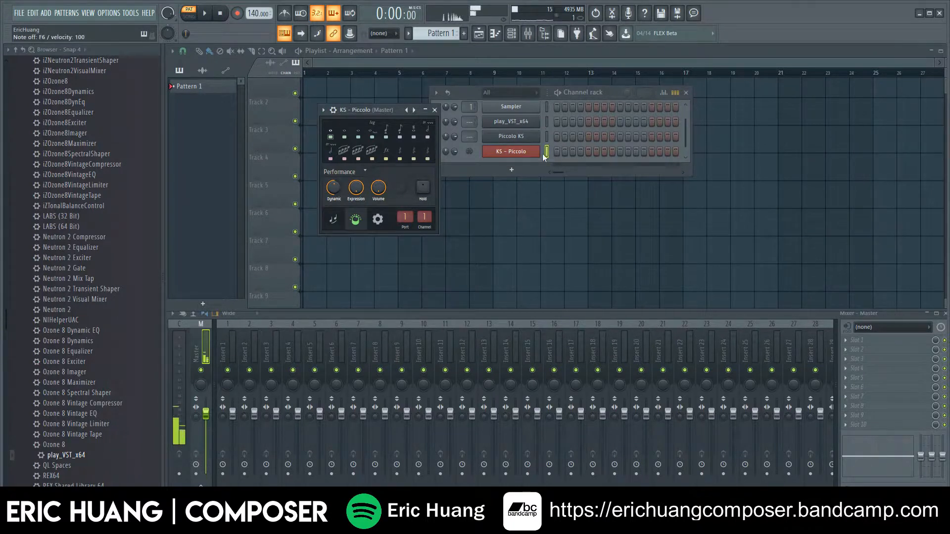
key(e)
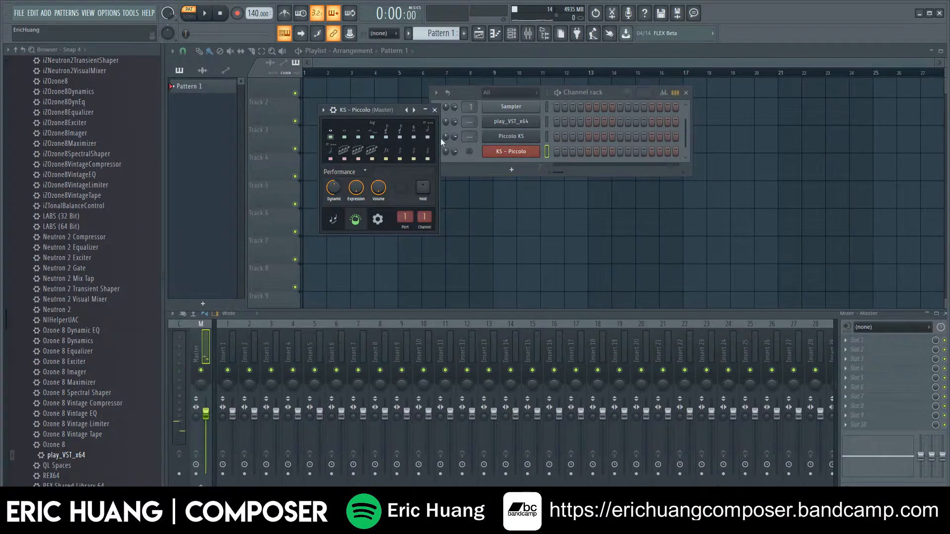
click(435, 110)
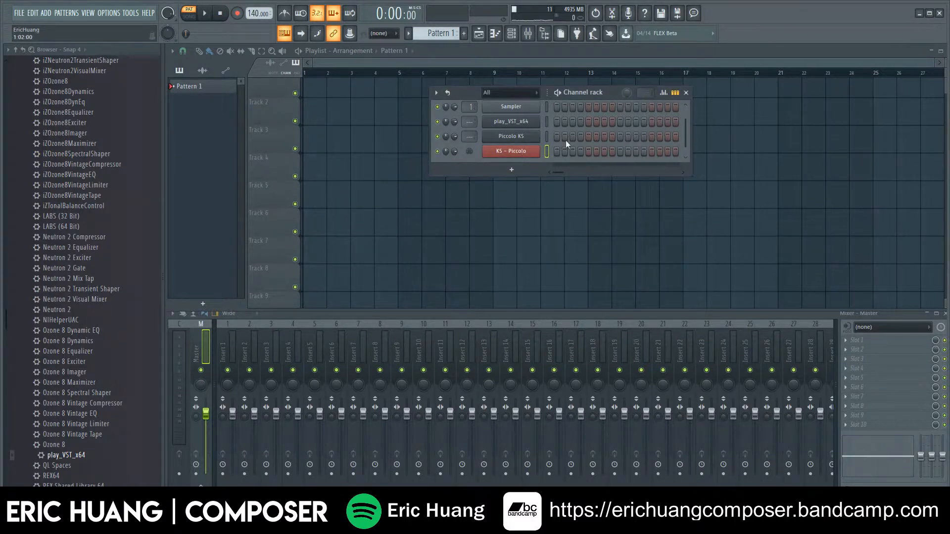
Open the KS - Piccolo channel's piano roll and display the note color groups with their articulation names.
scroll(566, 143, down, 1)
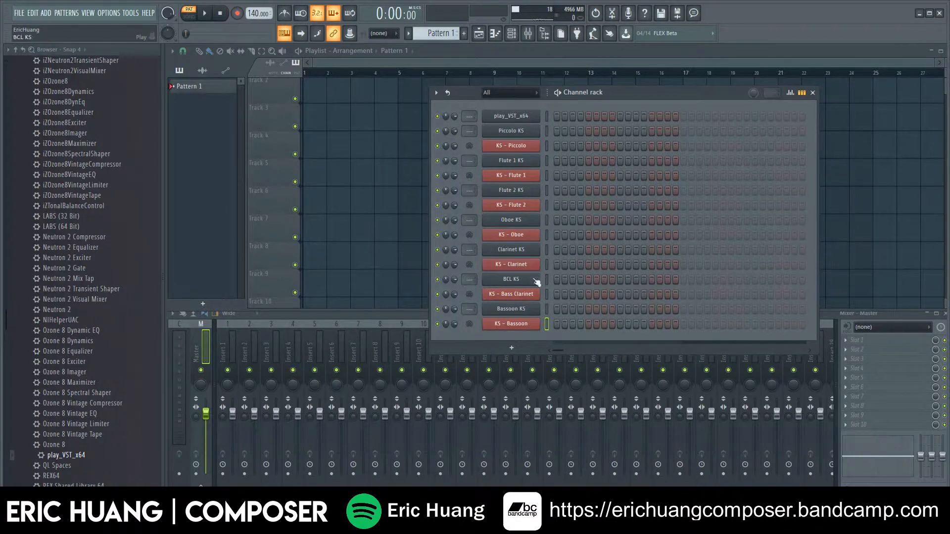
click(533, 147)
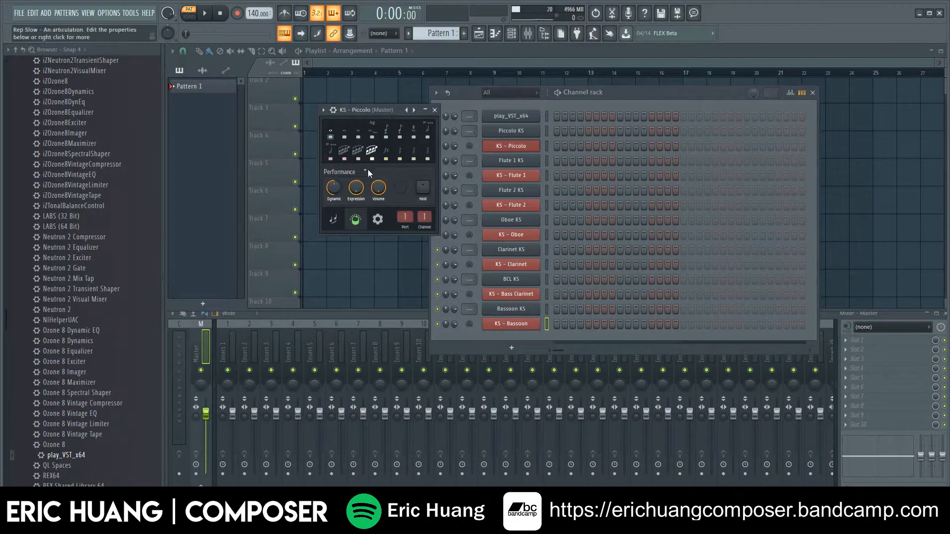
right_click(540, 144)
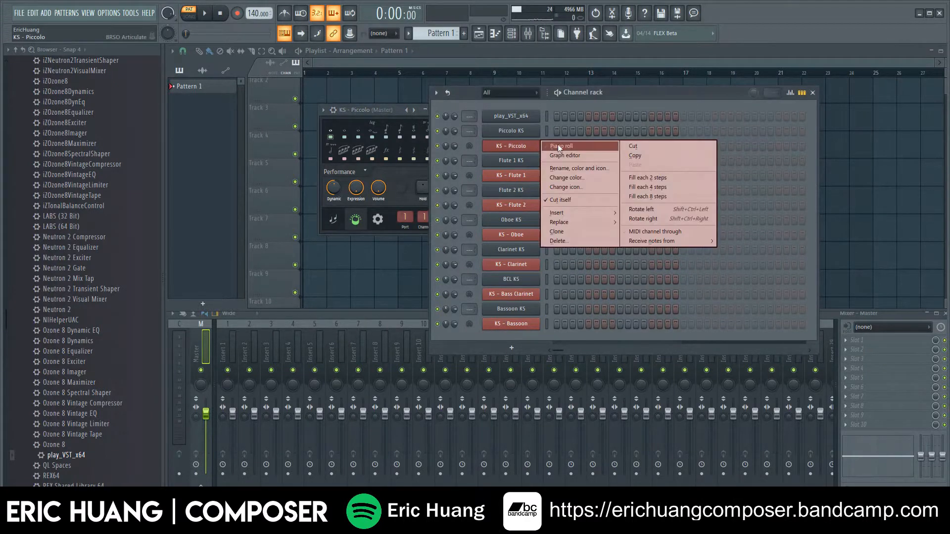
click(559, 147)
click(175, 70)
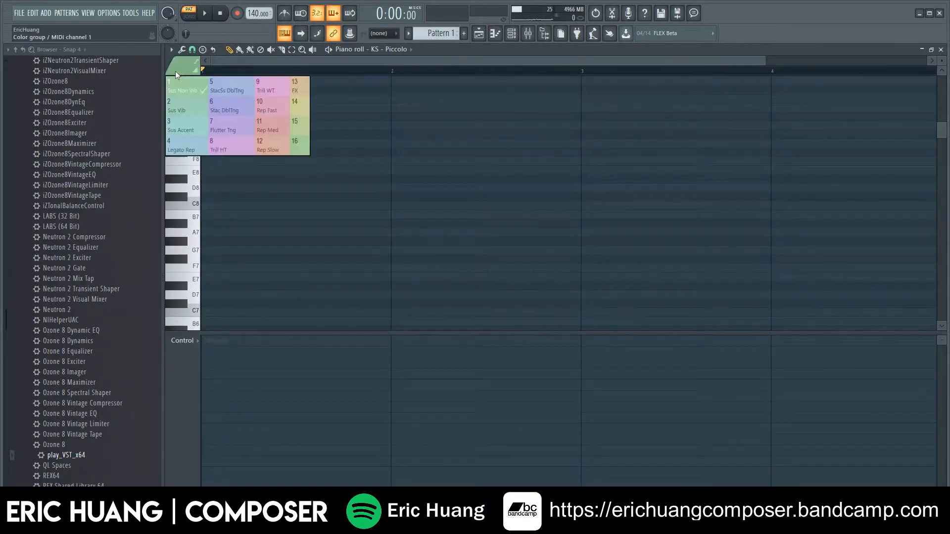
Look over the note color groups for StacSv DblTng and FX in the KS - Piccolo piano roll, and close it.
click(212, 91)
click(296, 90)
click(941, 49)
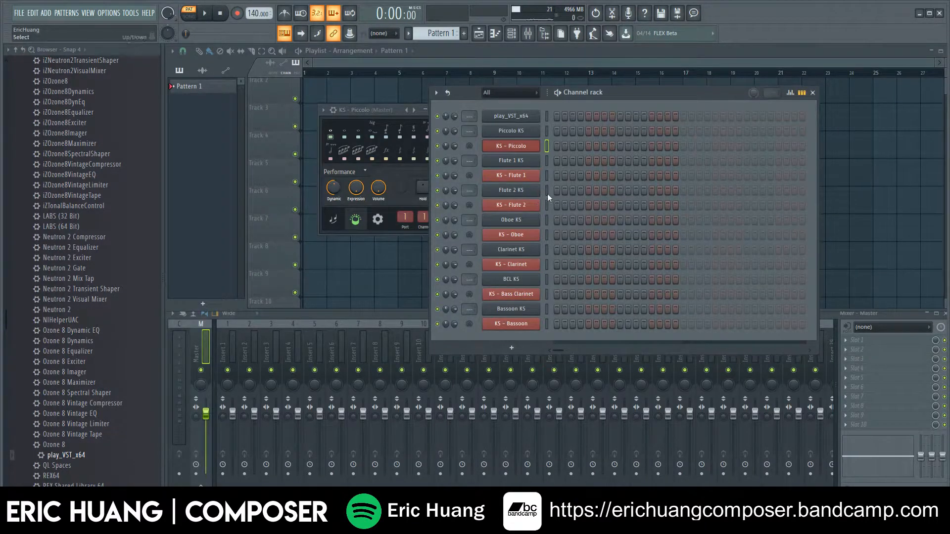
Reorder the channel rack so all KS - articulator channels sit together above the woodwind plugin channels from Piccolo KS to Bassoon KS.
double_click(546, 132)
click(546, 132)
key(alt+Down)
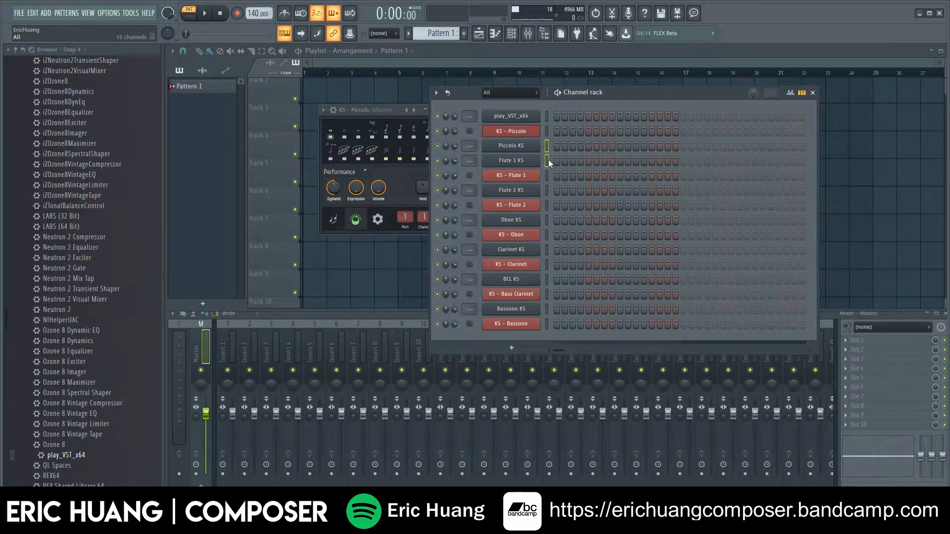
key(alt+Down)
right_click(548, 193)
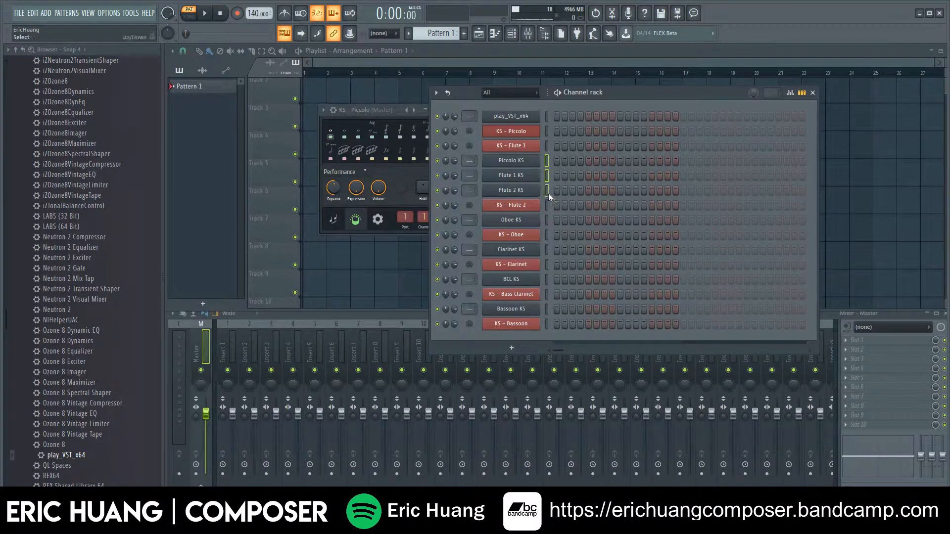
key(alt+Down)
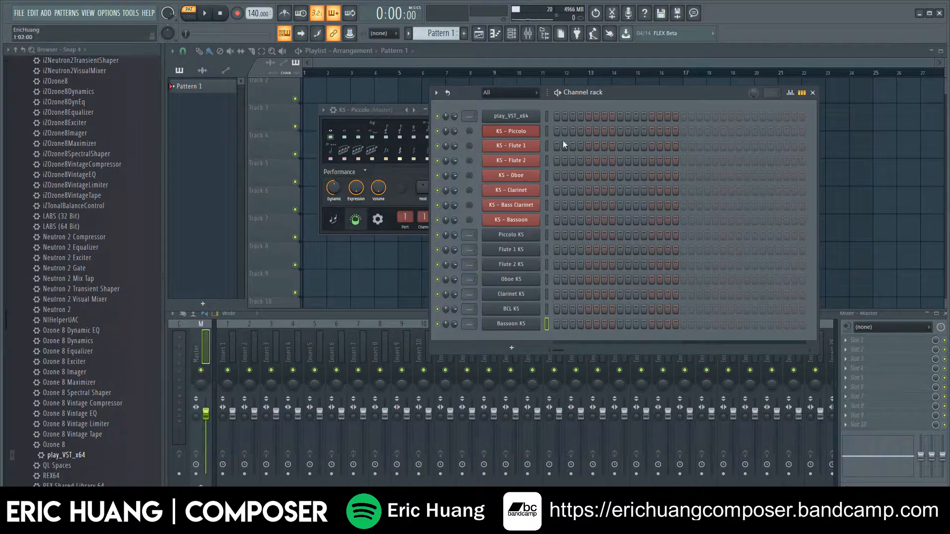
Color the KS - Piccolo through KS - Bassoon articulator channels blue.
right_click(532, 132)
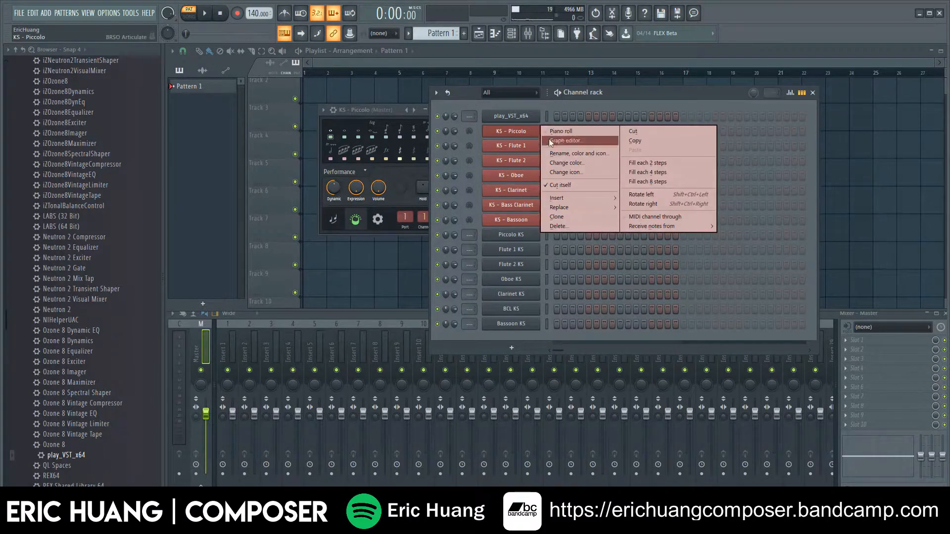
click(557, 165)
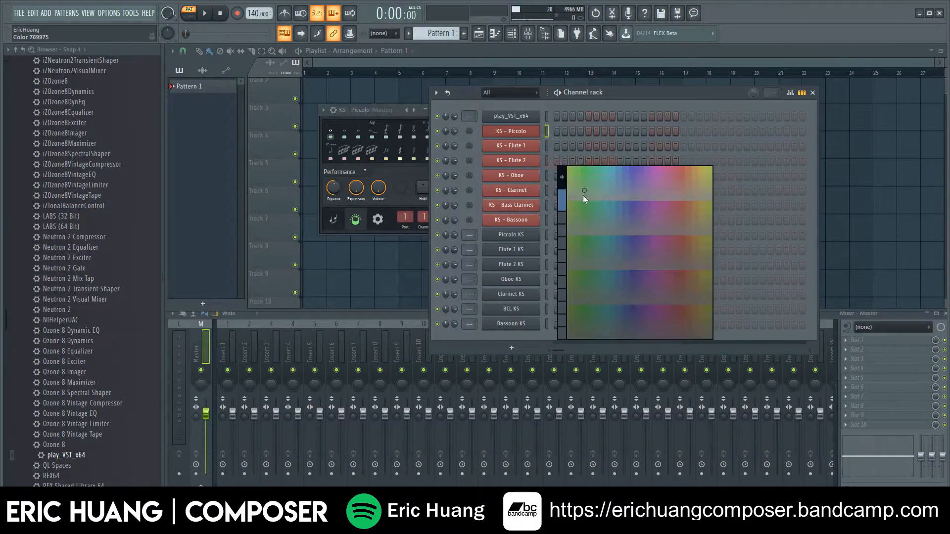
click(627, 171)
right_click(544, 149)
click(554, 178)
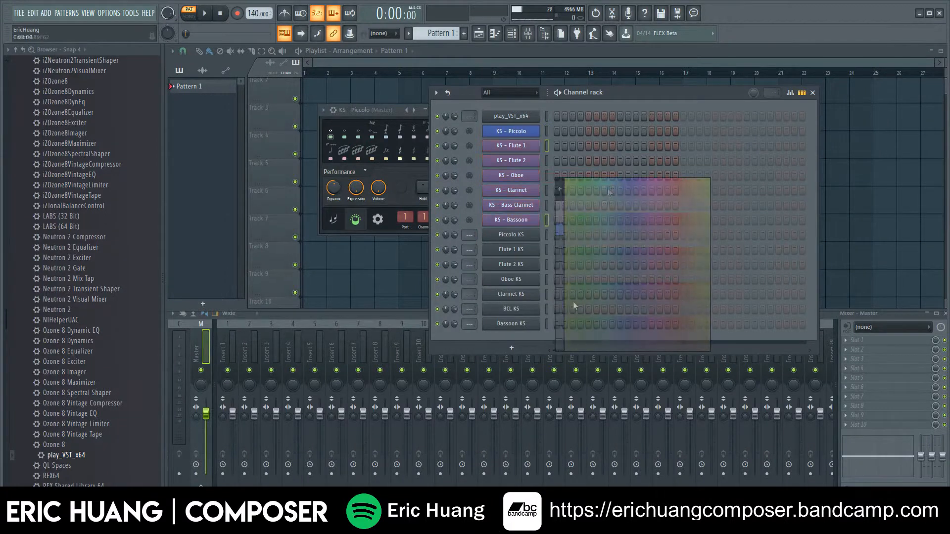
click(573, 301)
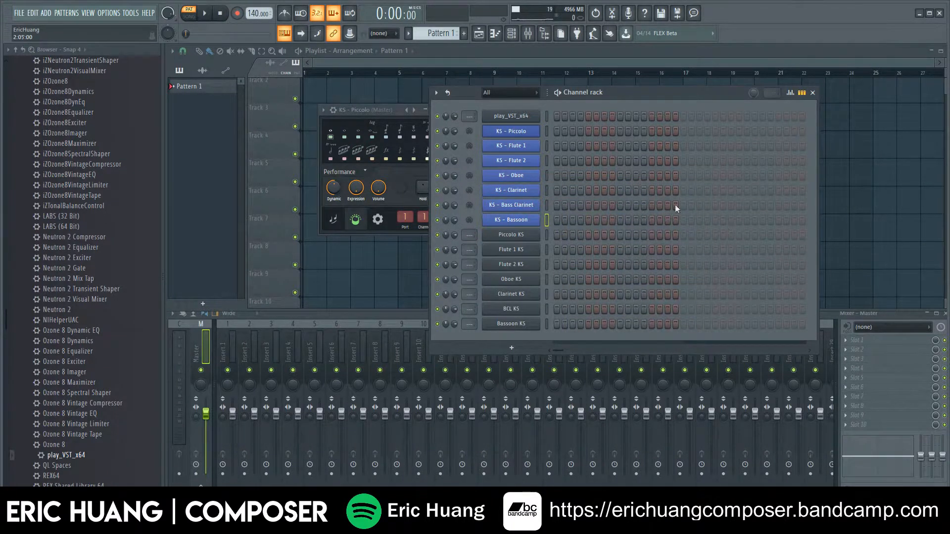
Move the Piccolo KS through Bassoon KS plugin channels below the yellow brass articulator channels, directly under KS - Solo Tuba.
drag(547, 135, 544, 186)
click(547, 249)
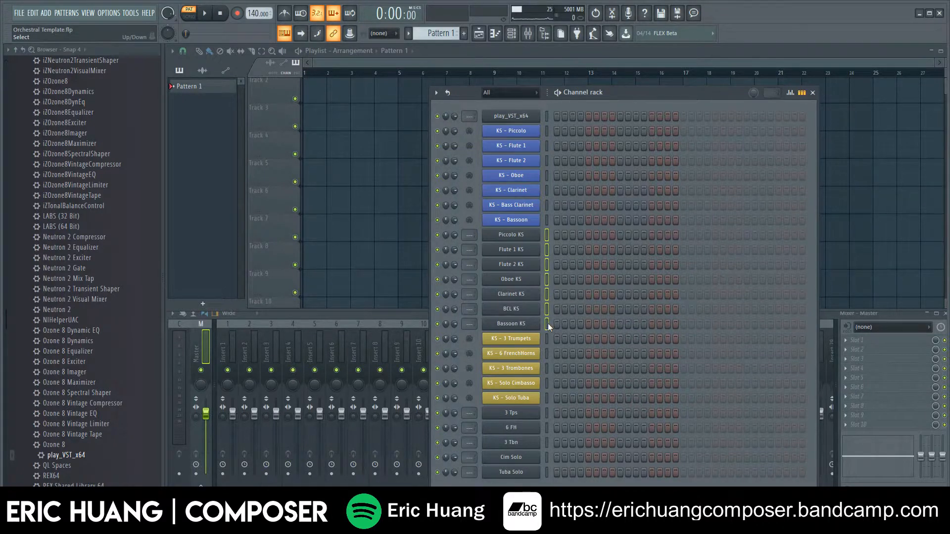
key(alt+Down)
key(alt+Down)
key(alt+Down)
key(alt+Down)
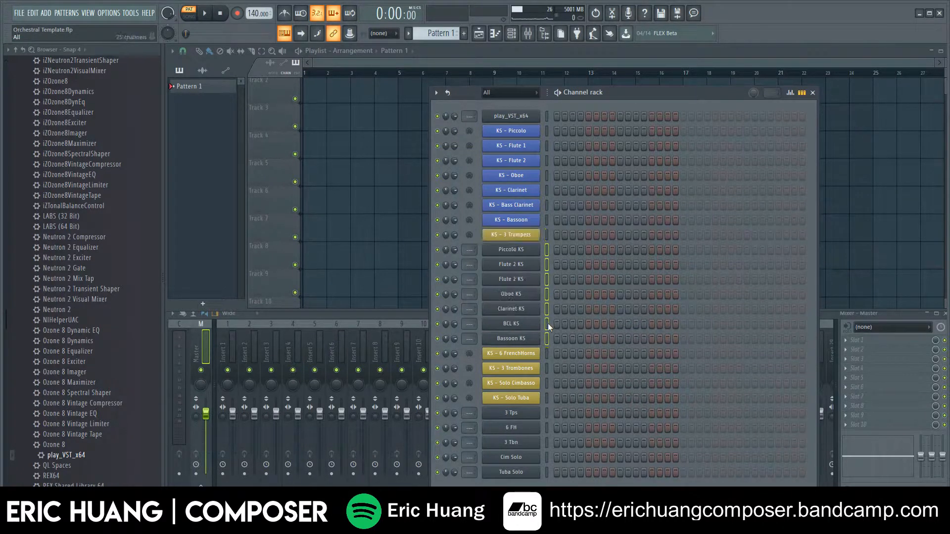
key(alt+Down)
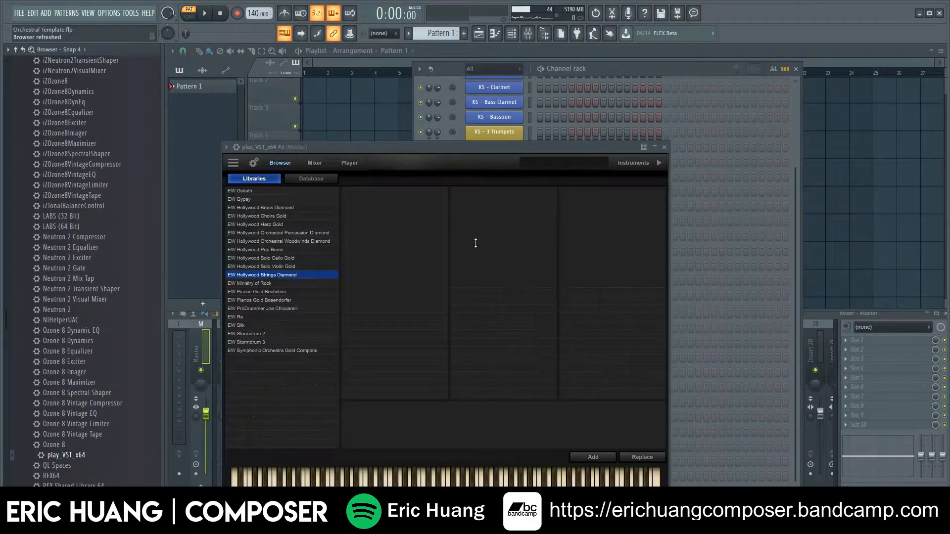
Inspect the 1st Violins Sus KS C0-F#0 Ni keyswitch patch in the EW Hollywood Strings Diamond library.
drag(332, 153, 398, 133)
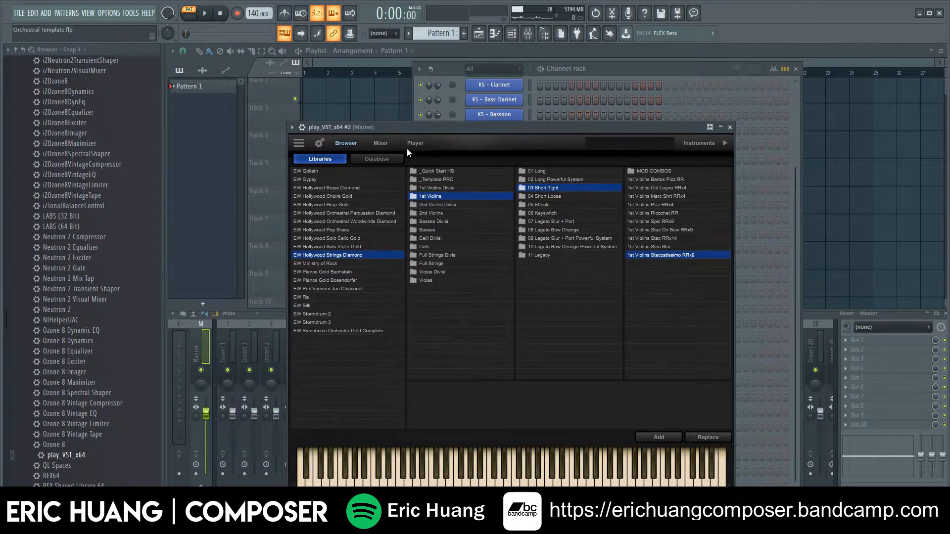
click(557, 212)
click(661, 170)
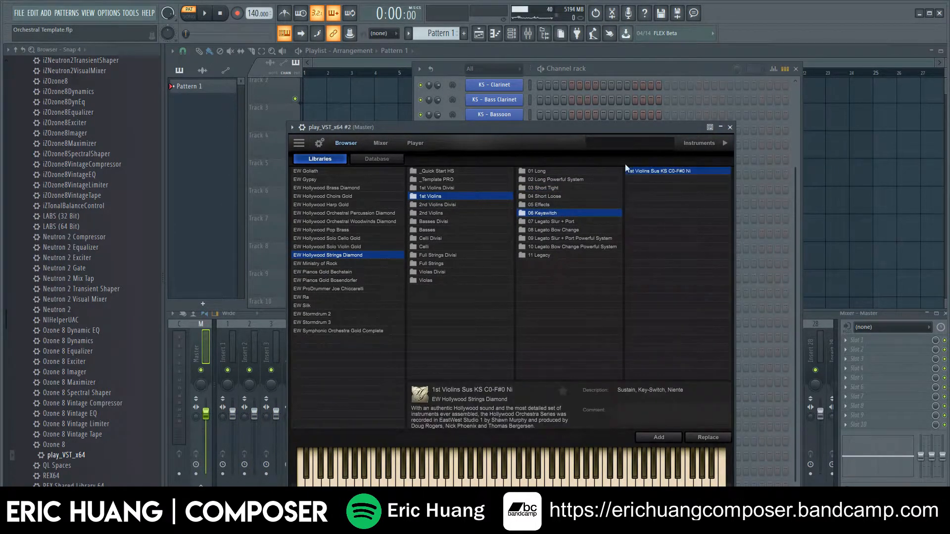
drag(524, 129, 525, 114)
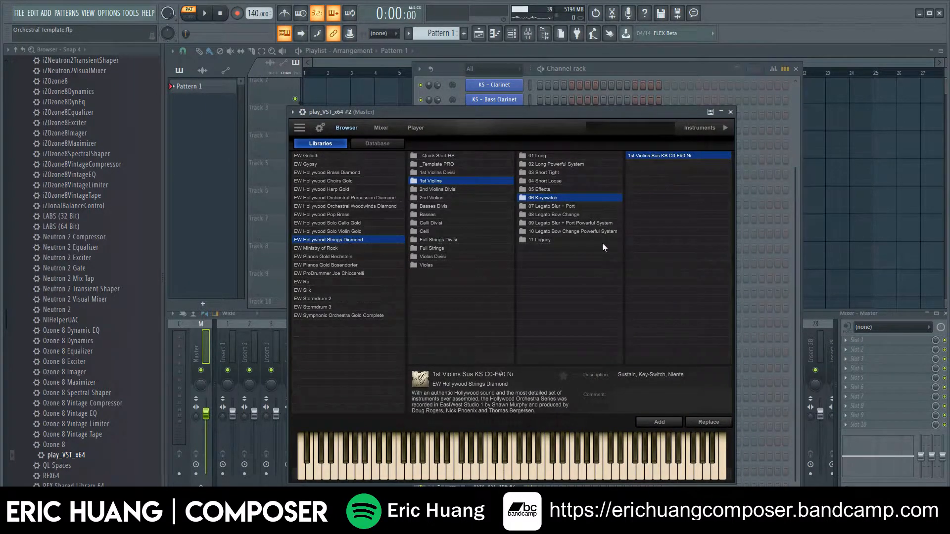
Load 1st Violins Staccatissimo RRx9 from the 1st Violins 03 Short Tight folder, and close the plugin window.
click(566, 173)
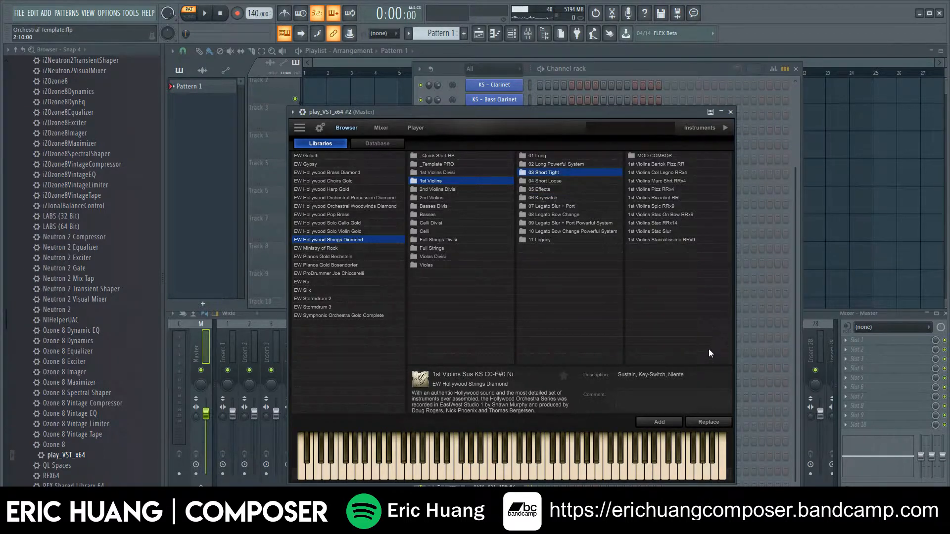
click(666, 240)
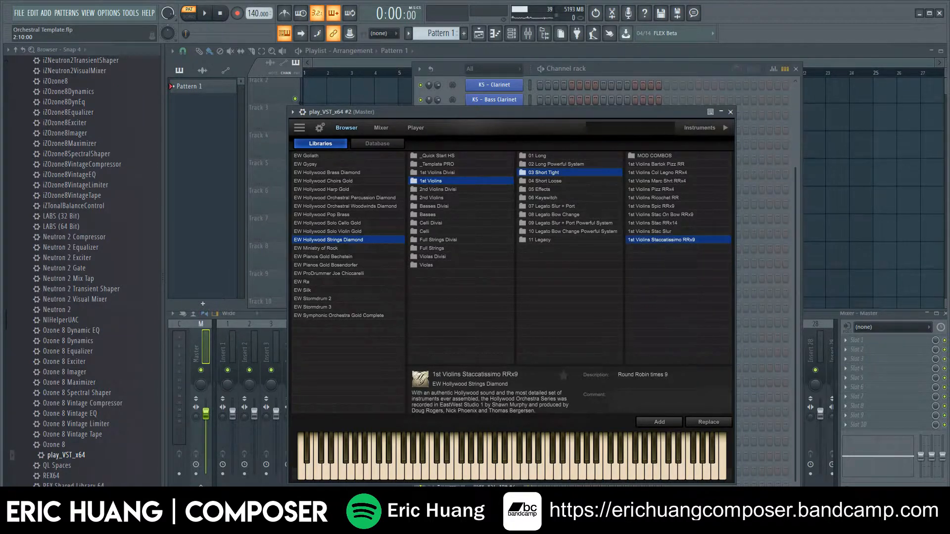
click(667, 421)
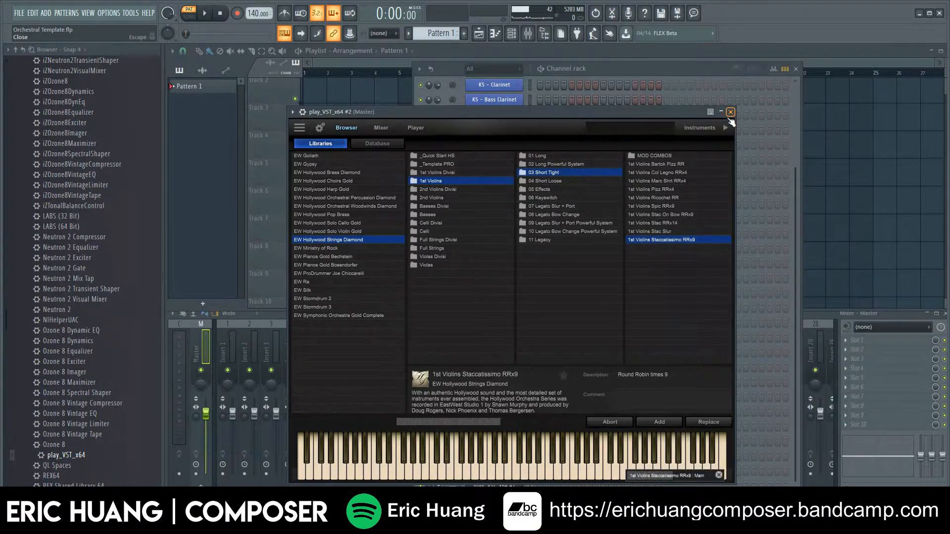
click(730, 113)
Rename the new first-violin staccatissimo channel "Vln 1 StacM", and open its channel options.
right_click(470, 485)
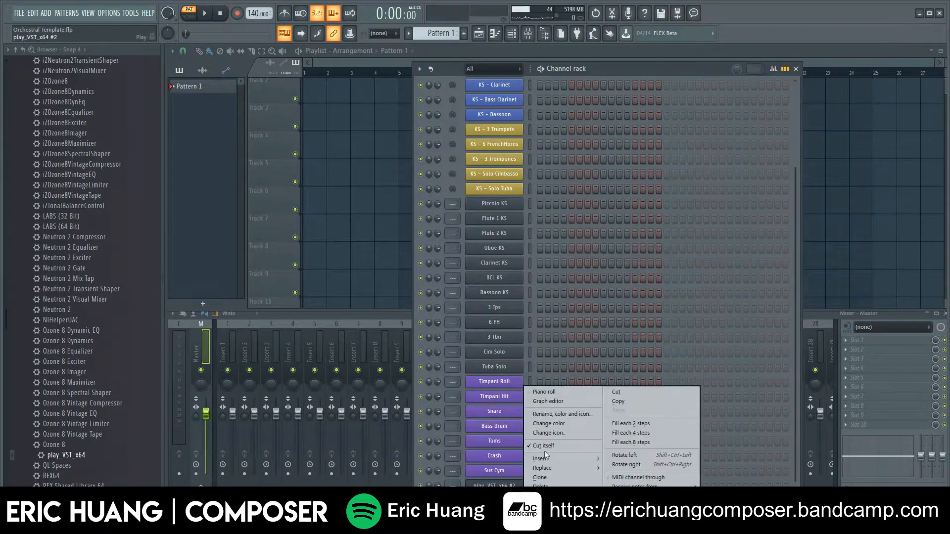
click(569, 412)
text(Vln)
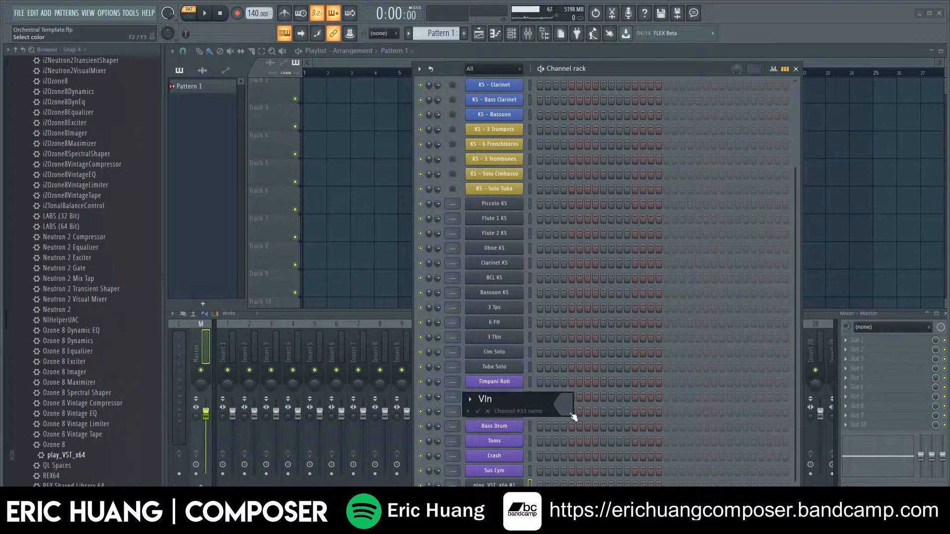
text( 1 StacM)
key(Return)
scroll(569, 411, down, 1)
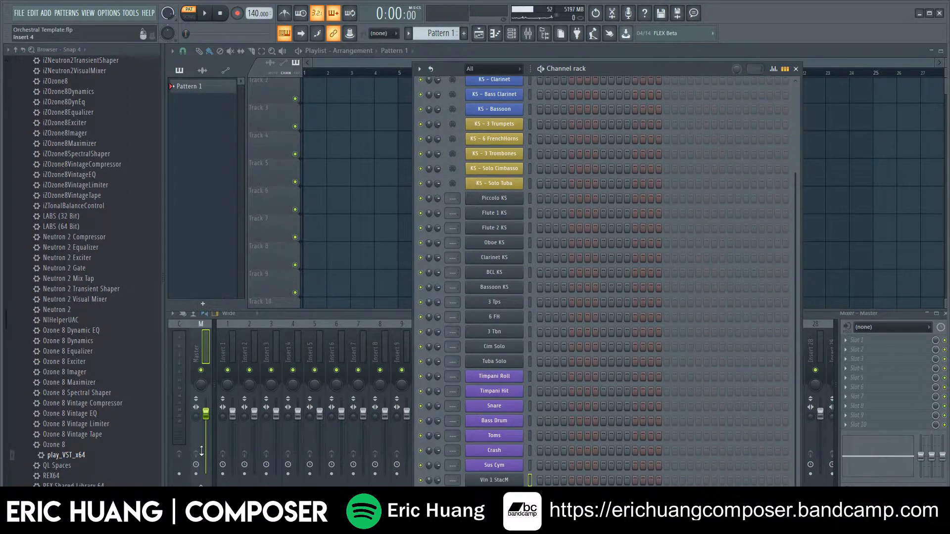
right_click(505, 482)
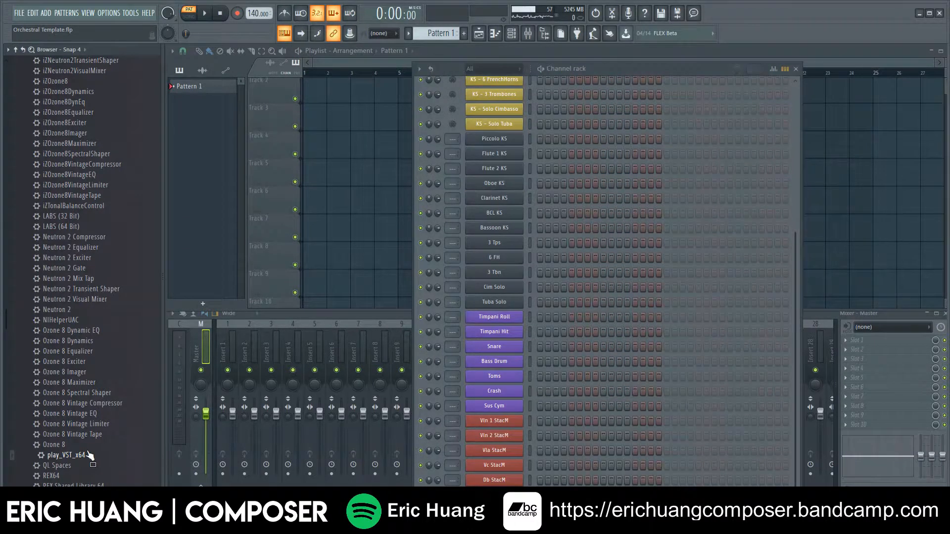
Add a play_VST_x64 channel below Db StacM and load 1st Violins Marc Sus 9 RR 4th pos Ni into it.
drag(85, 456, 483, 479)
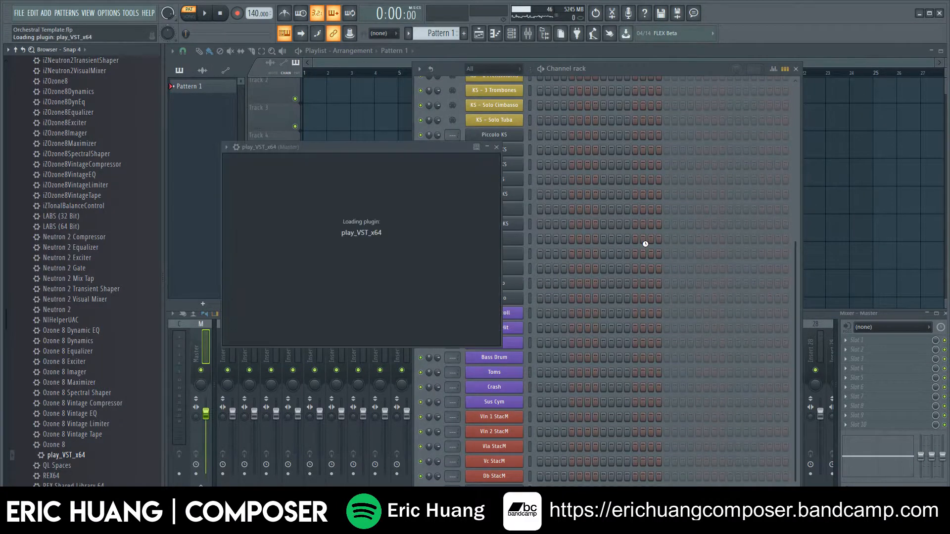
drag(565, 151, 621, 110)
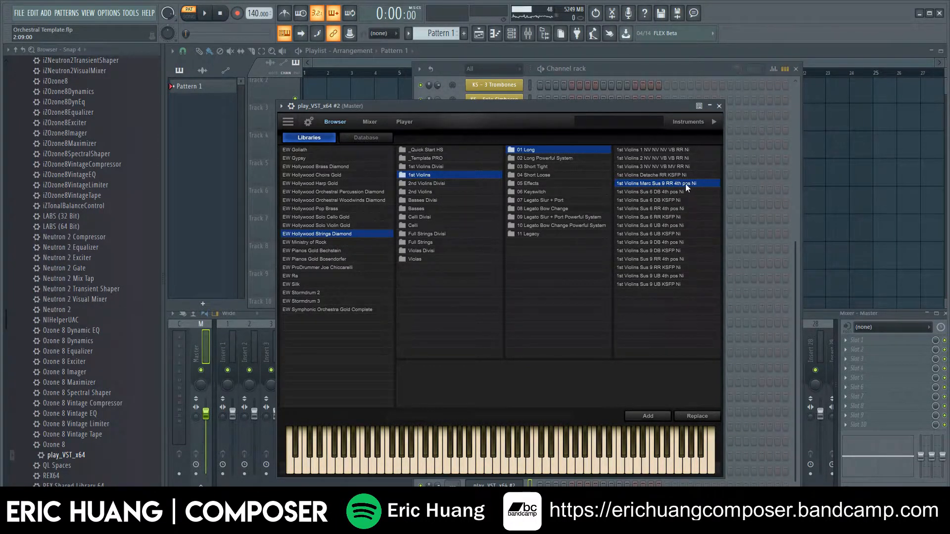
click(654, 416)
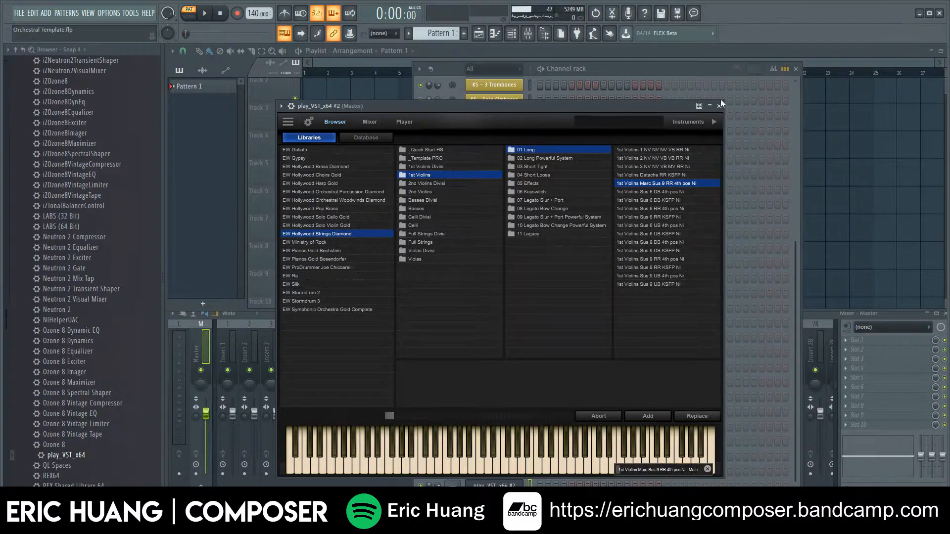
click(720, 105)
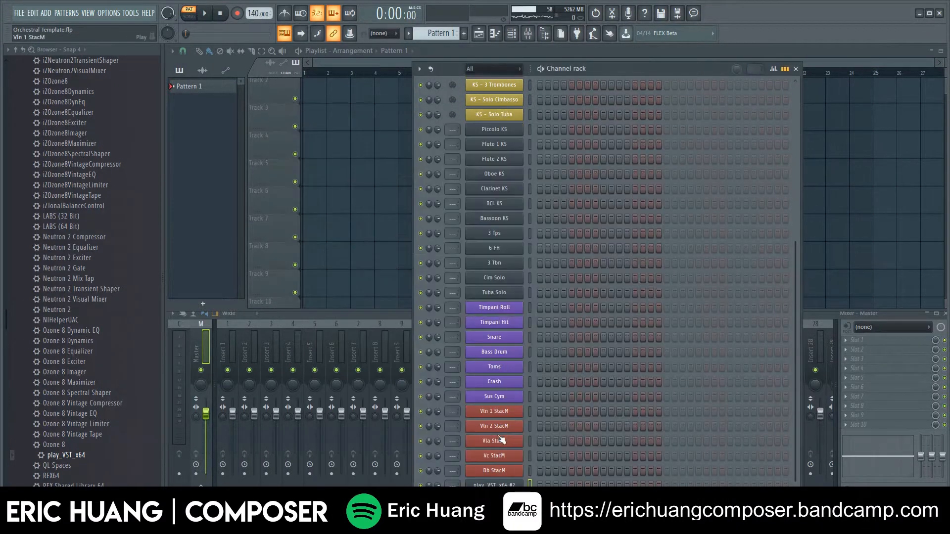
Color the new first-violin marcato channel red and rename it "Vln 1 Marc".
right_click(490, 485)
click(534, 444)
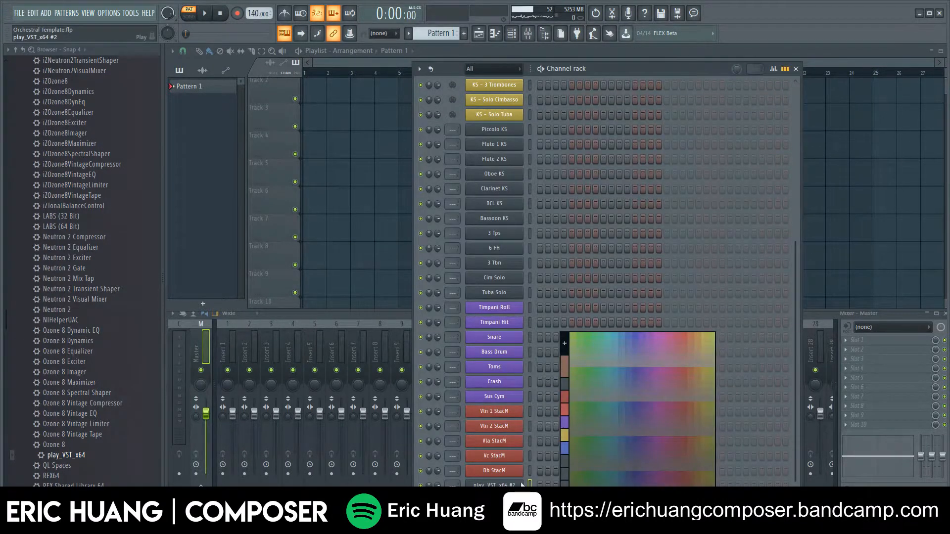
click(559, 409)
right_click(492, 483)
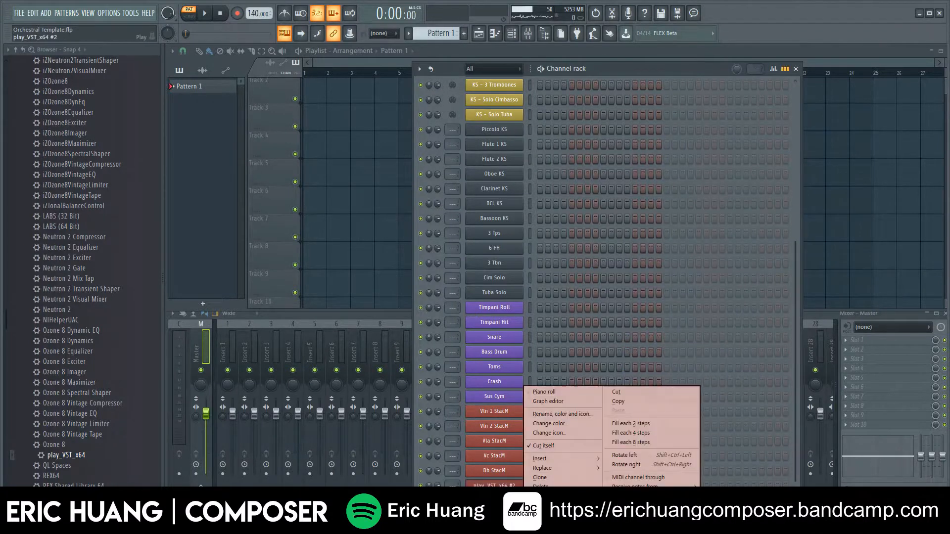
click(561, 417)
text(Vln)
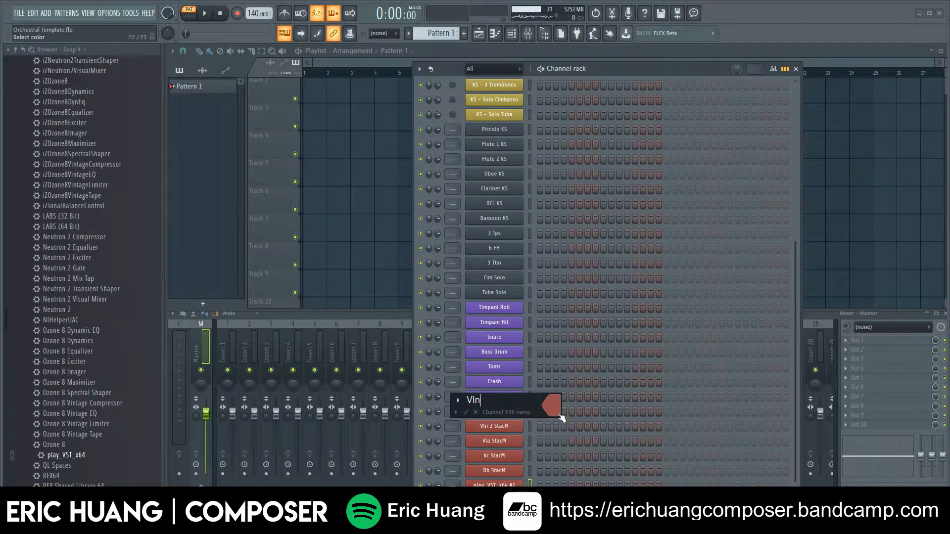
text( 1 Marc)
key(Return)
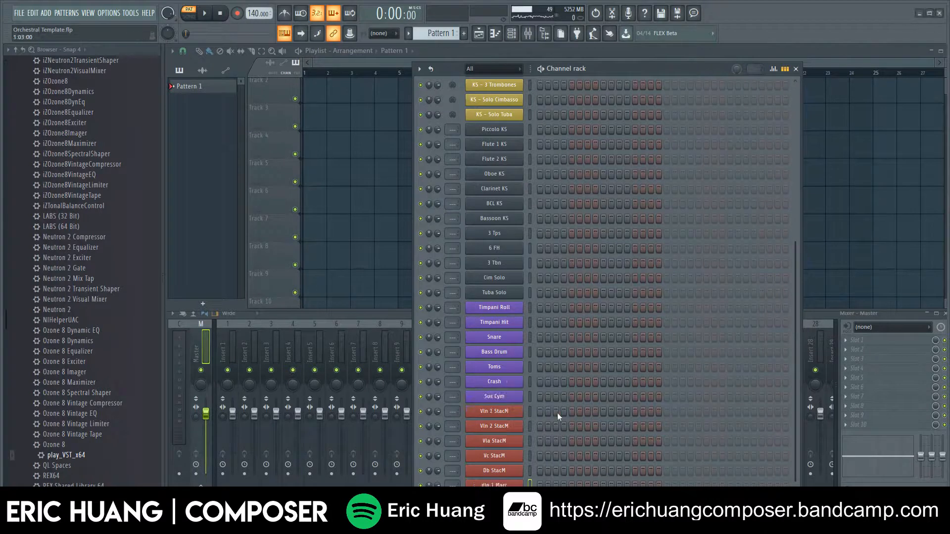
Add another play_VST_x64 instrument channel below Vln 1 Marc.
scroll(558, 365, down, 1)
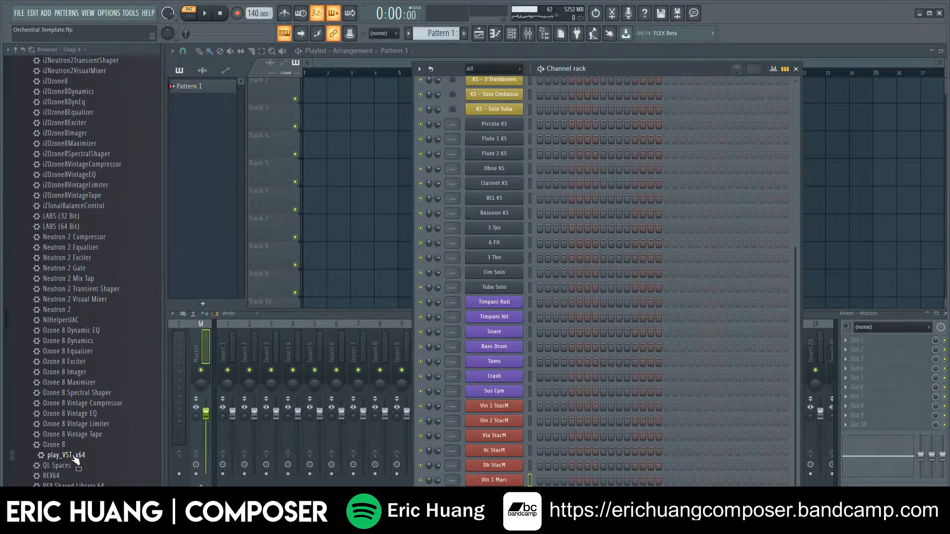
drag(69, 455, 458, 482)
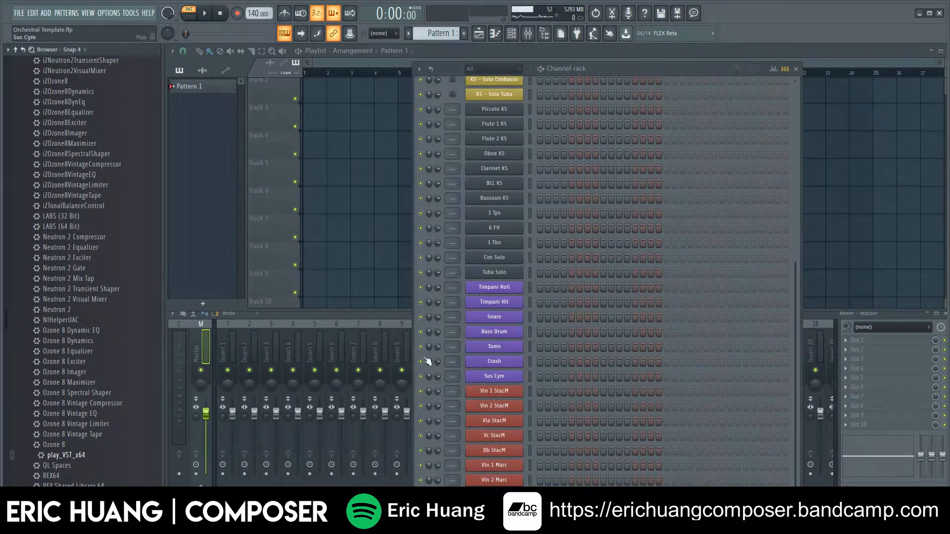
Add a play_VST_x64 channel below Vln 2 Marc and load Violas 1 NV NV NV VB RR Ni from the Hollywood Strings Diamond library.
drag(84, 456, 500, 499)
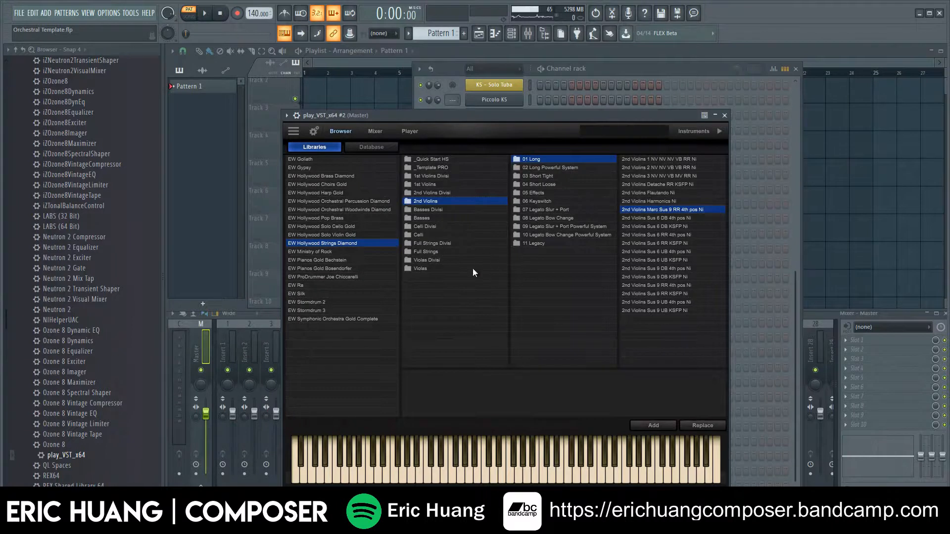
click(459, 269)
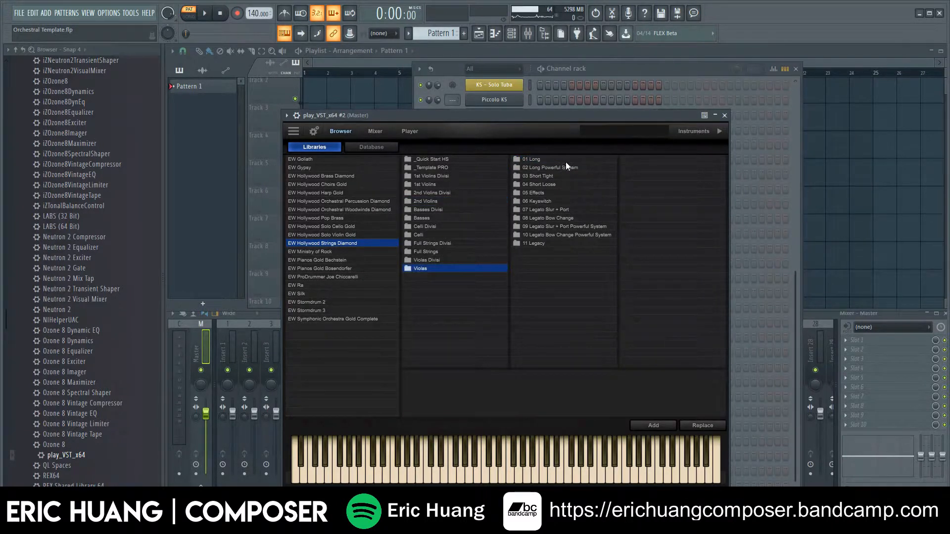
click(533, 159)
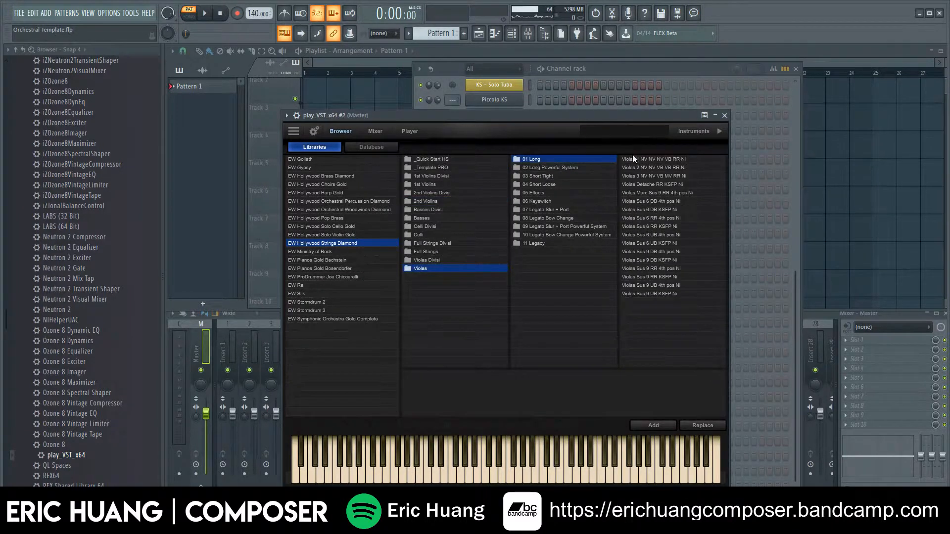
click(671, 160)
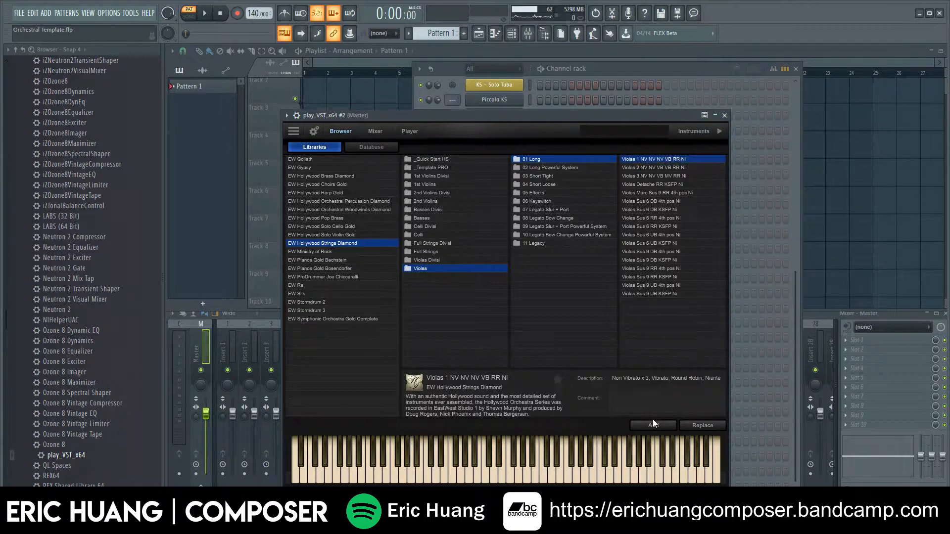
click(653, 423)
click(725, 115)
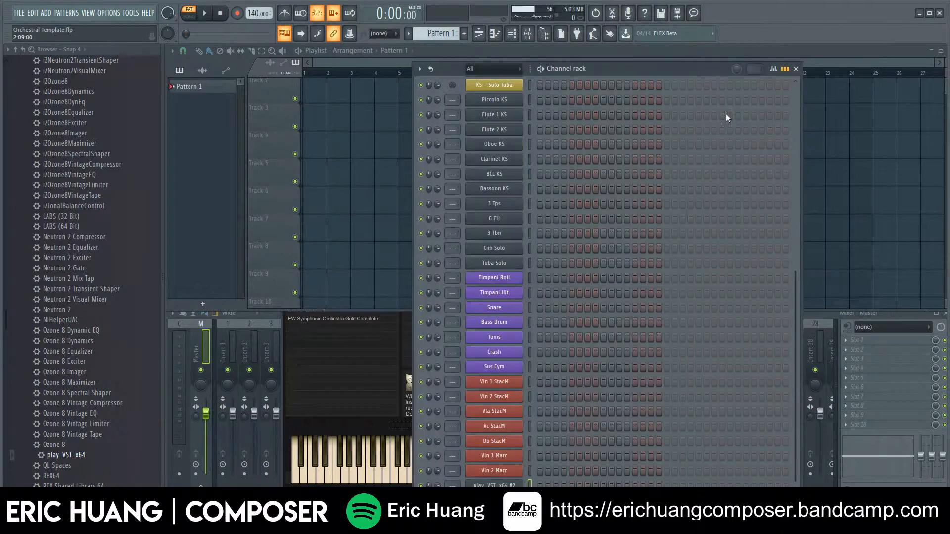
Rename the new viola channel "Vla Sus" and color it red.
right_click(521, 484)
click(560, 415)
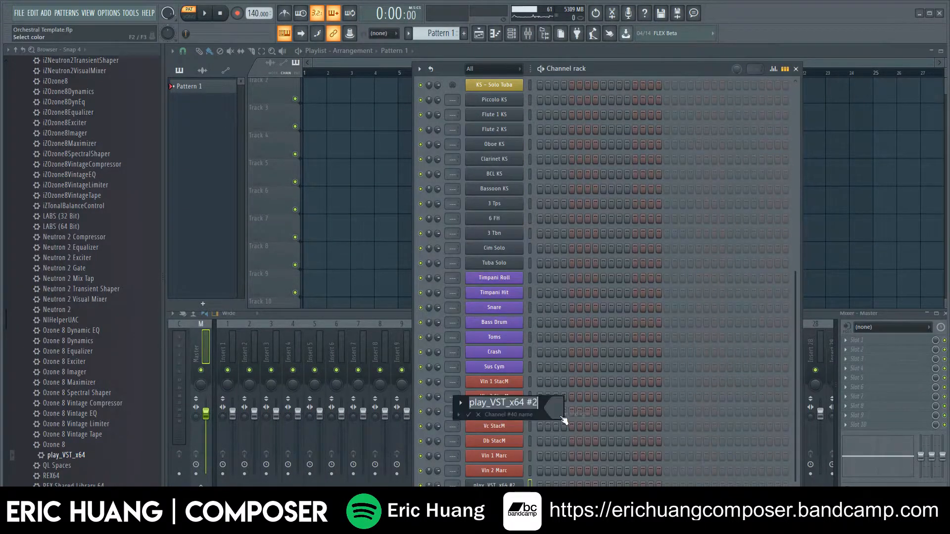
text(Vla Sus)
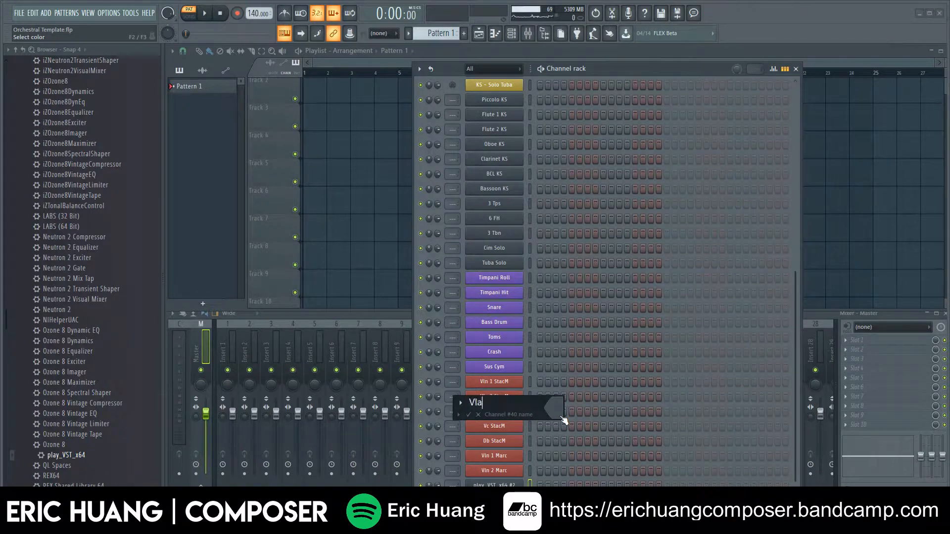
key(Return)
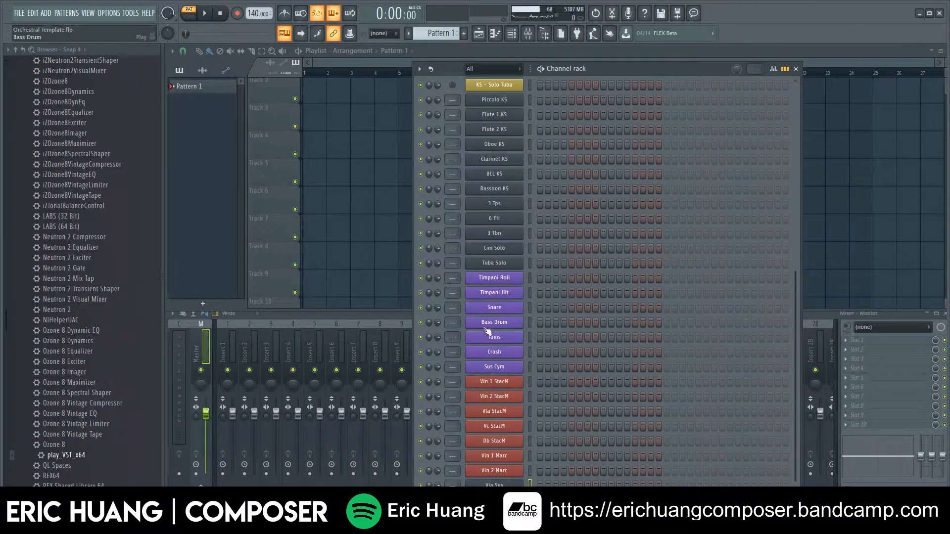
right_click(524, 484)
click(552, 423)
click(560, 401)
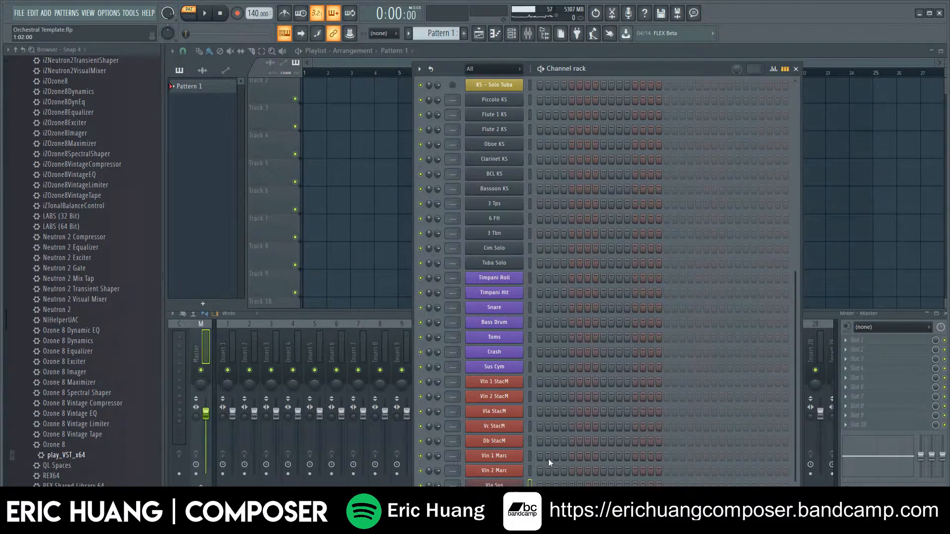
Add another play_VST_x64 instrument channel below Vla Sus.
drag(83, 459, 509, 482)
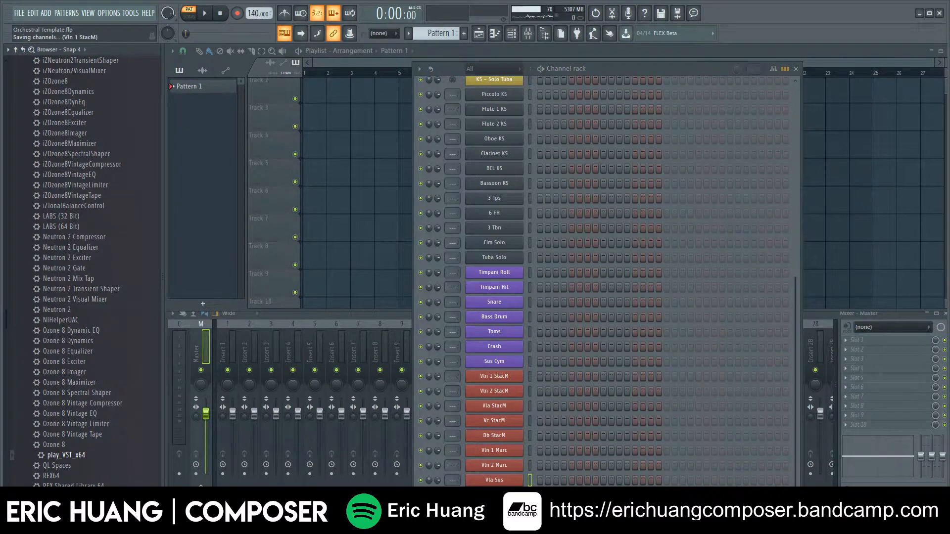
Select the channels from Piccolo KS through Db Sus and route them to individual mixer tracks starting at track 1.
scroll(573, 239, up, 5)
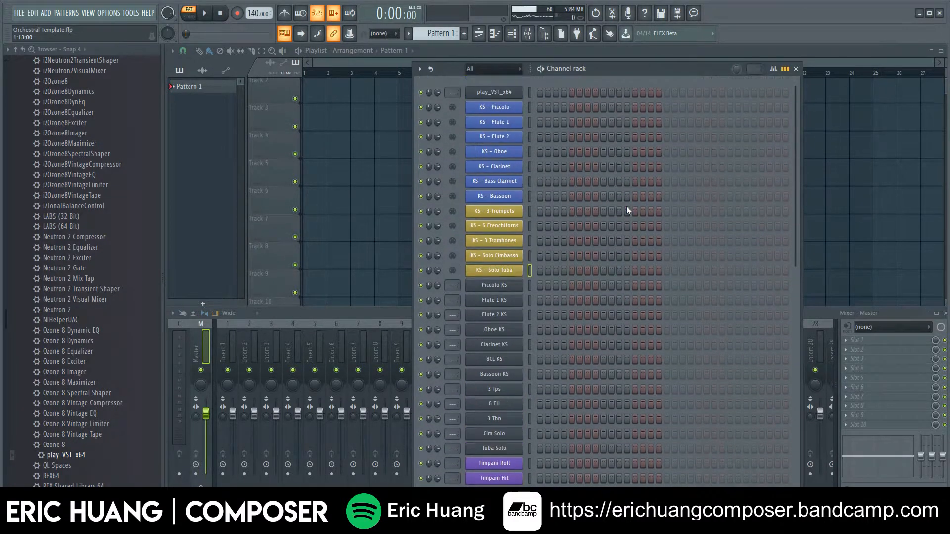
scroll(589, 192, down, 5)
scroll(590, 192, up, 6)
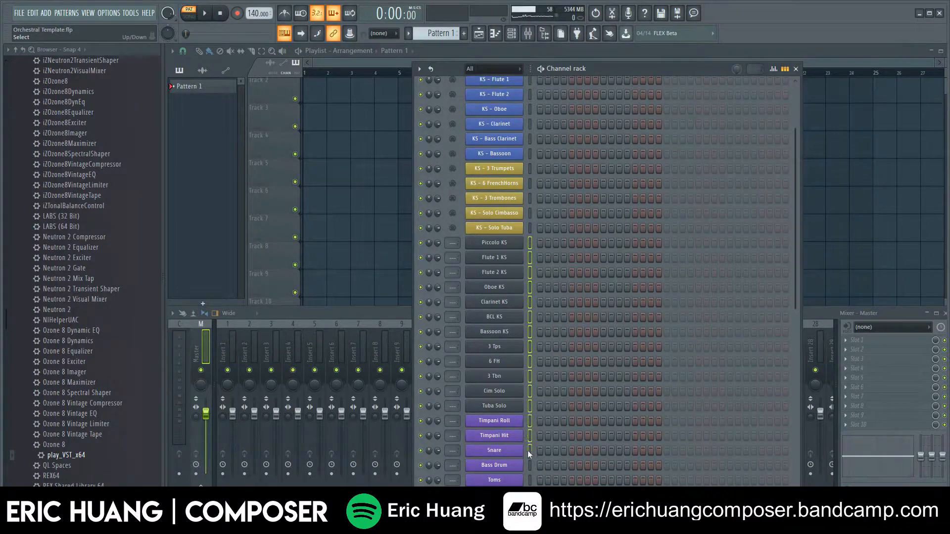
scroll(568, 407, down, 6)
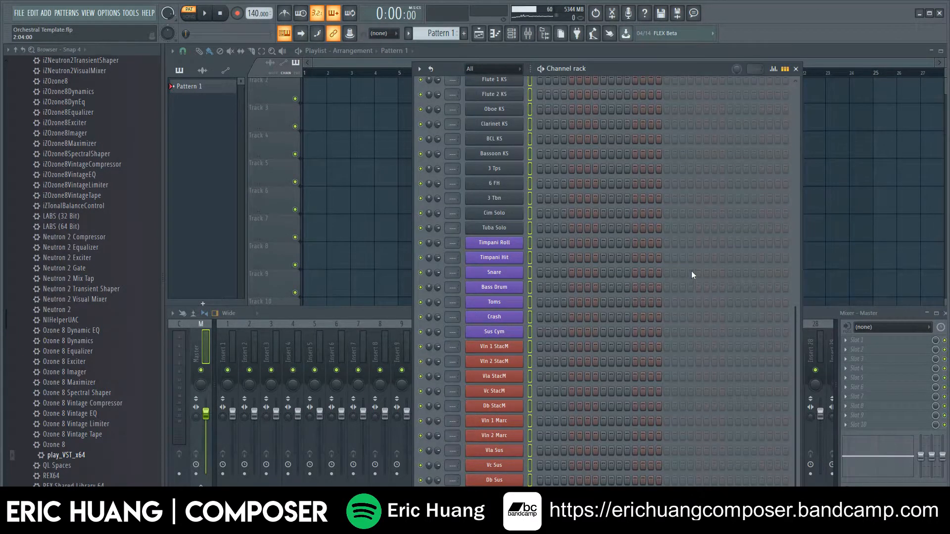
scroll(691, 272, up, 3)
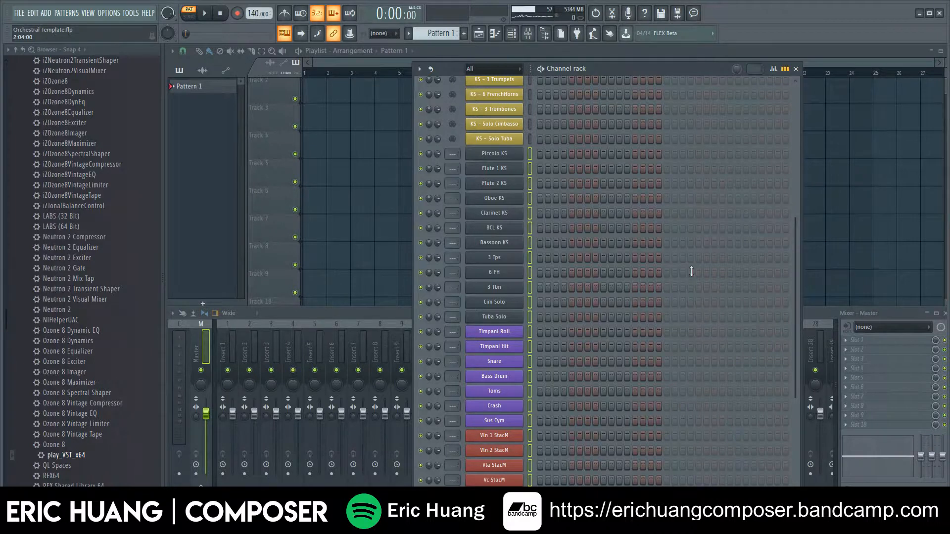
key(ctrl+l)
click(320, 311)
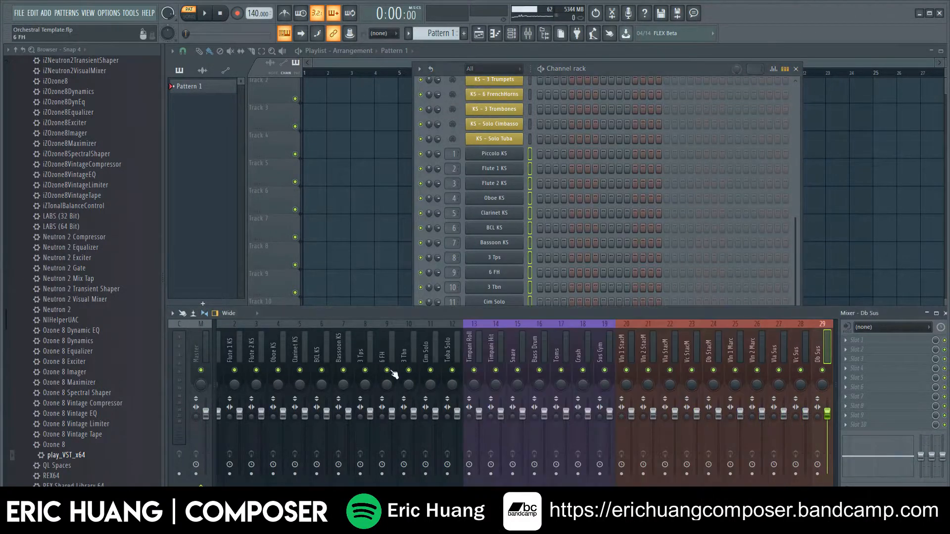
Color the Piccolo KS mixer track blue.
scroll(414, 342, up, 1)
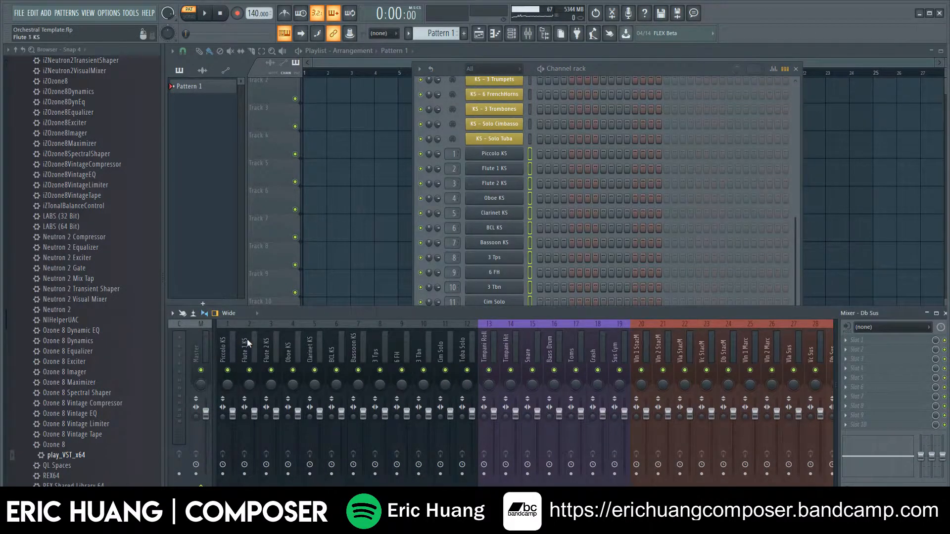
scroll(264, 337, down, 5)
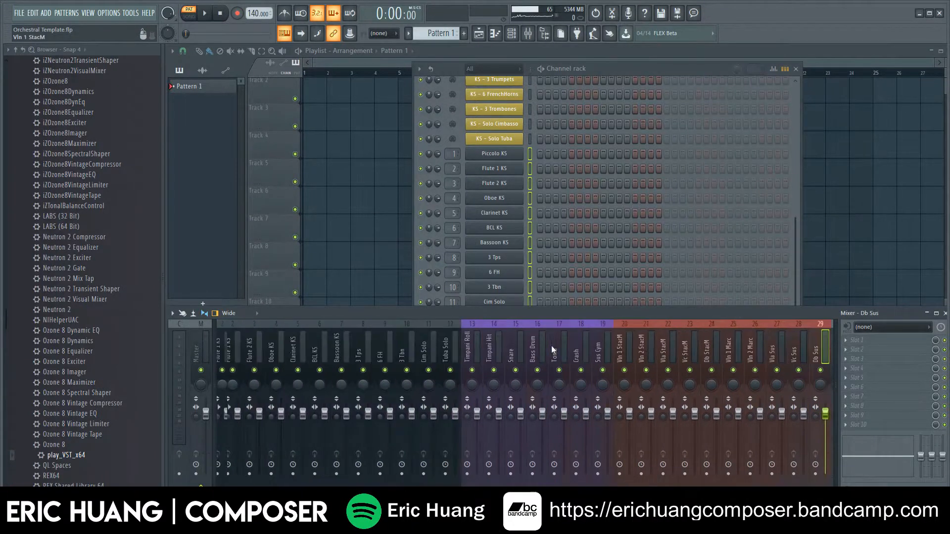
scroll(551, 346, up, 1)
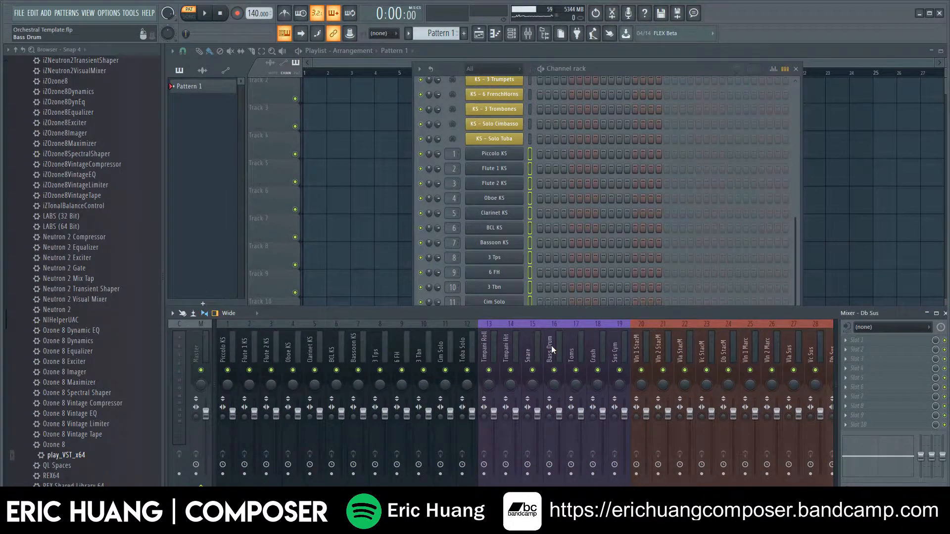
scroll(551, 345, down, 1)
scroll(551, 346, up, 1)
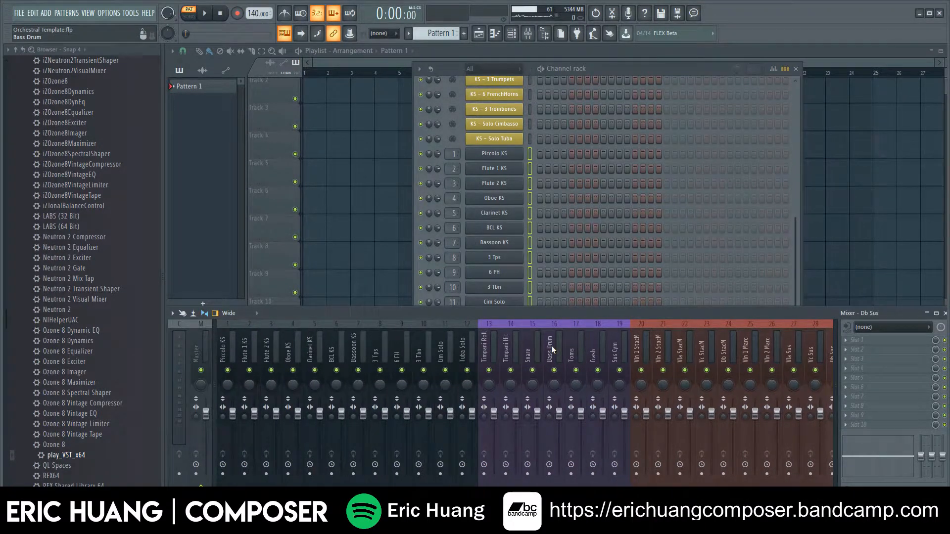
click(228, 342)
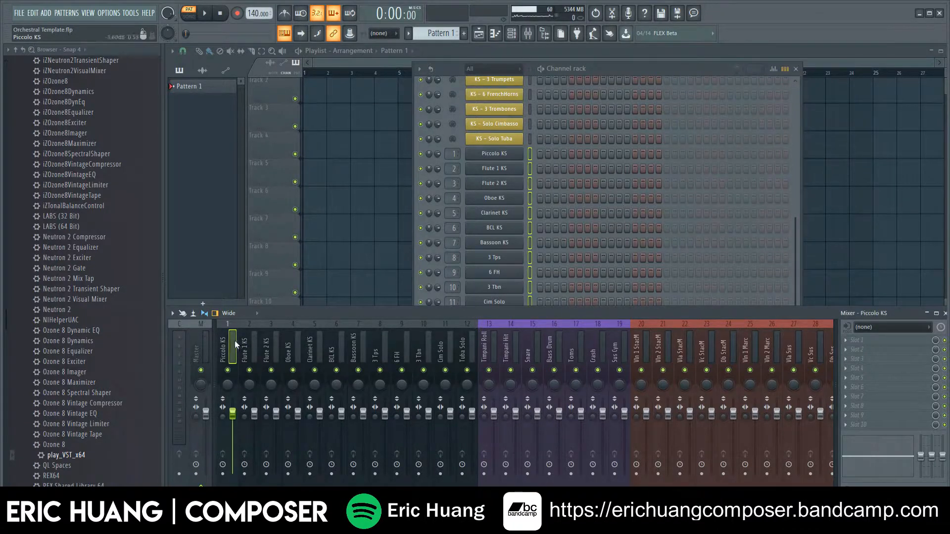
right_click(237, 343)
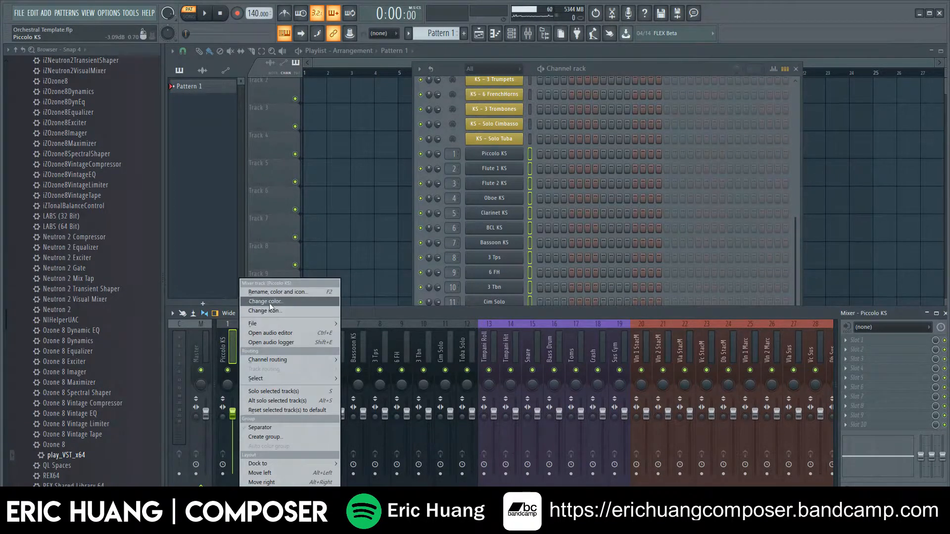
click(269, 302)
click(275, 420)
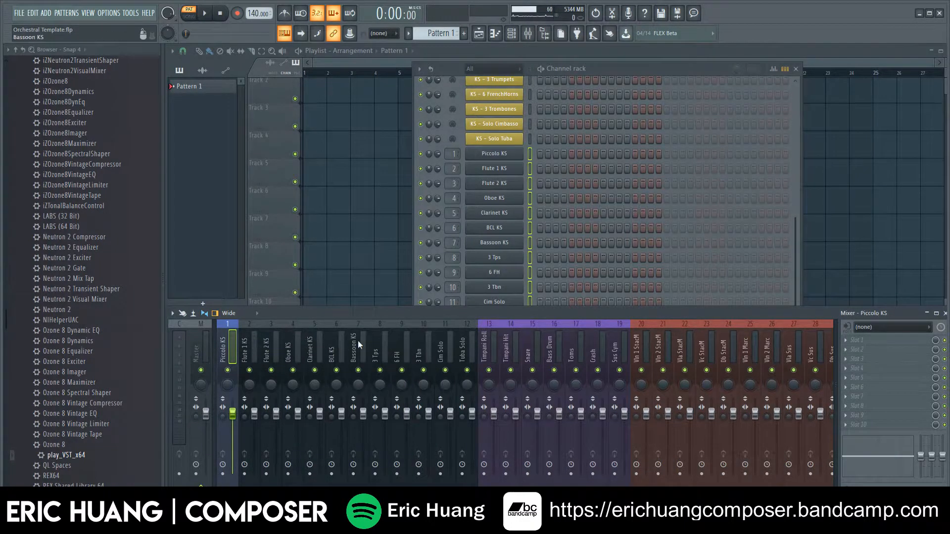
Color the 3 Tps mixer track yellow.
click(378, 338)
right_click(380, 340)
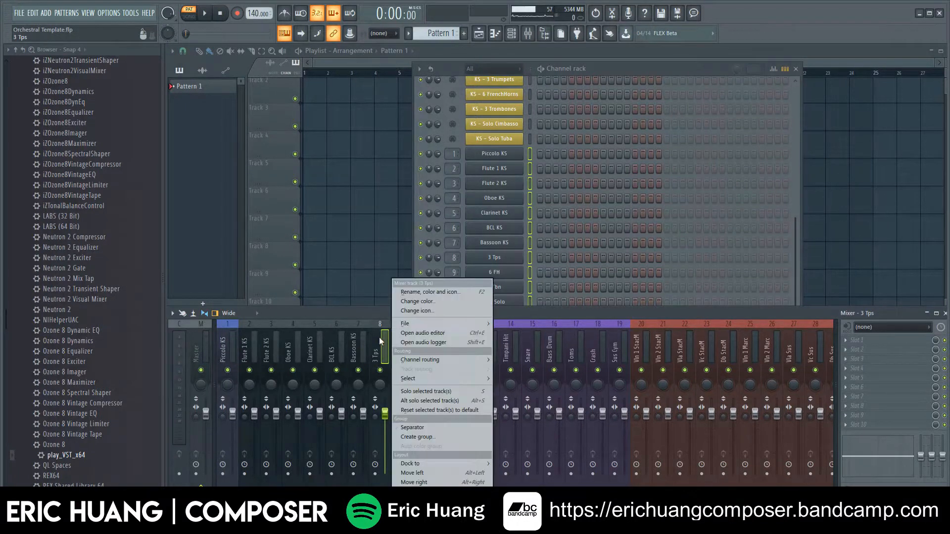
click(415, 303)
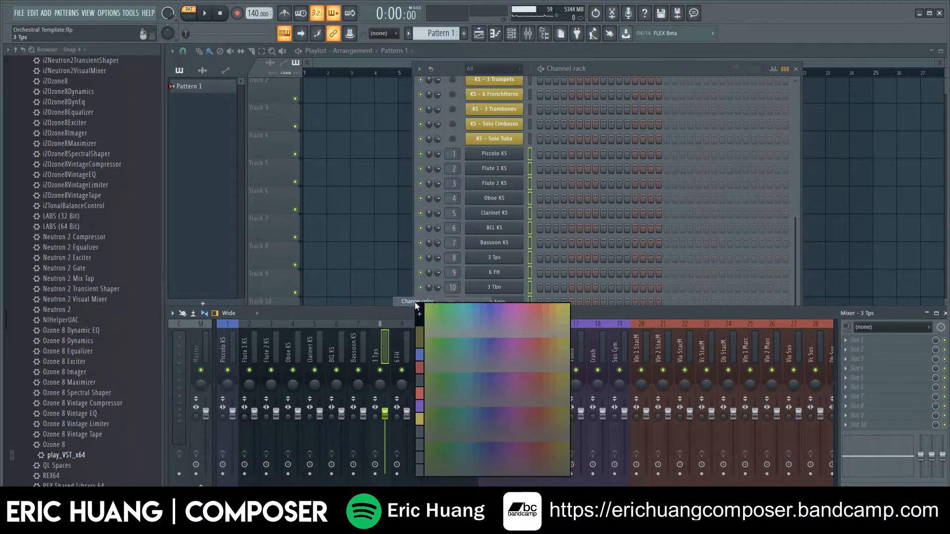
click(422, 420)
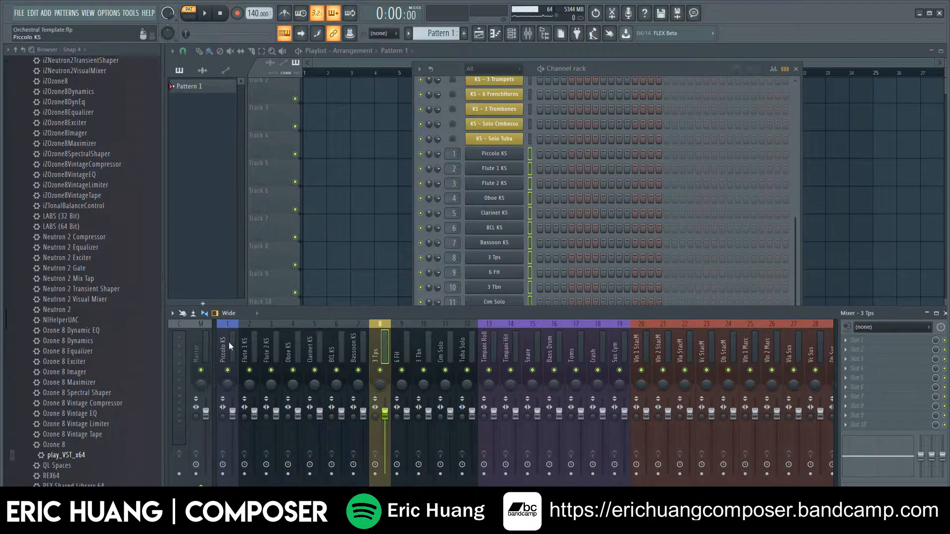
Insert a separator before the 3 Tps mixer track to split the woodwinds from the brass.
right_click(379, 334)
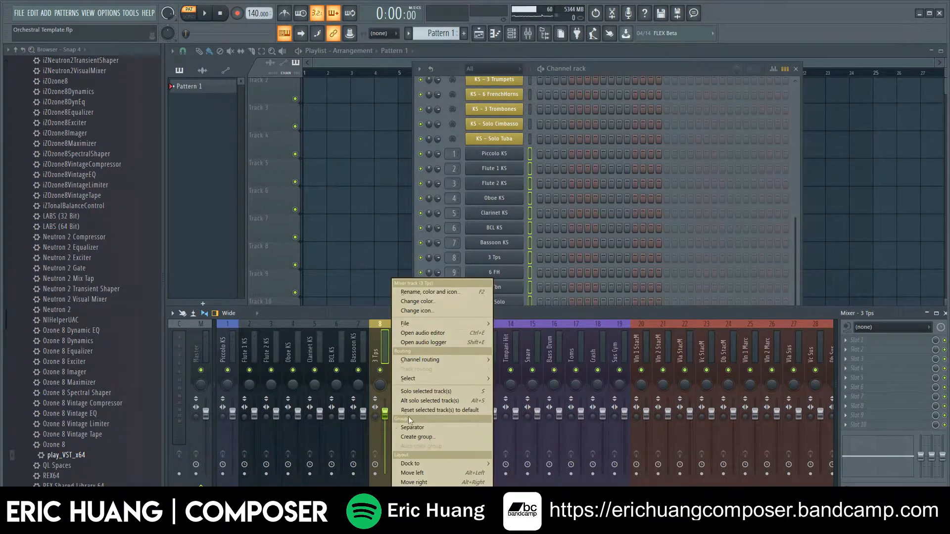
click(382, 340)
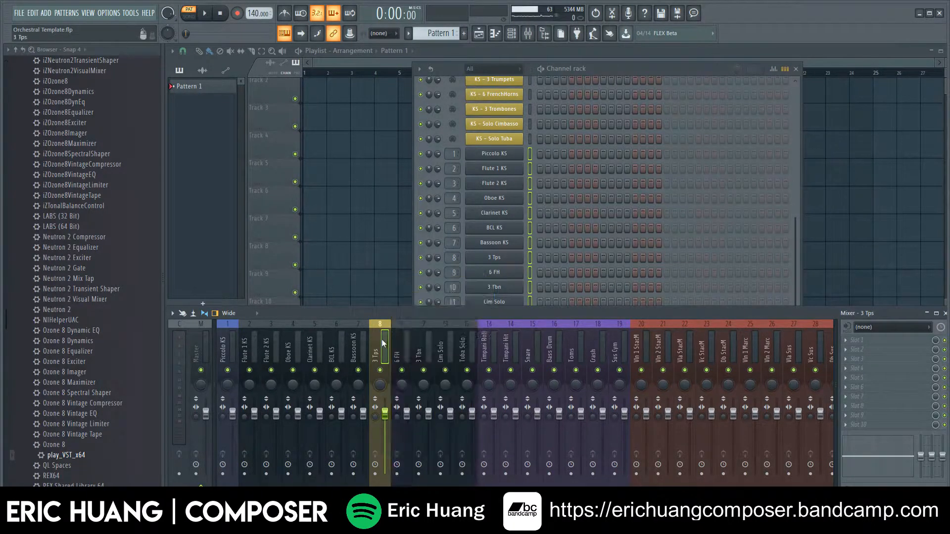
right_click(379, 335)
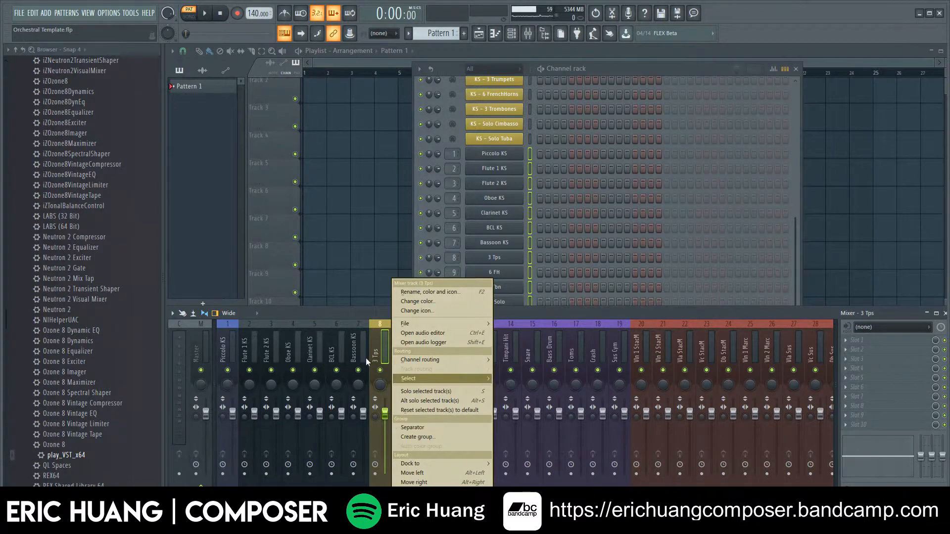
click(411, 428)
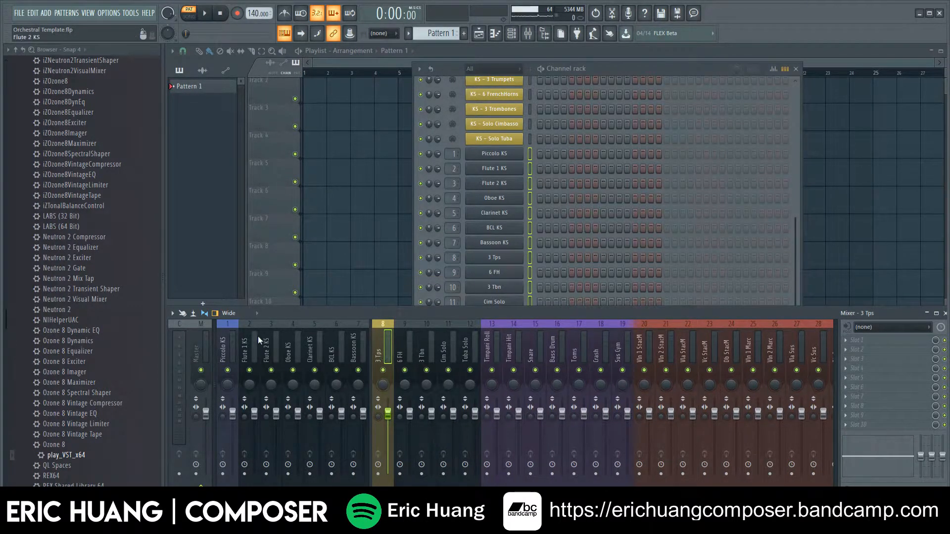
Auto-color the woodwind mixer group, Piccolo KS through Bassoon KS, from the blue Piccolo KS track.
right_click(232, 335)
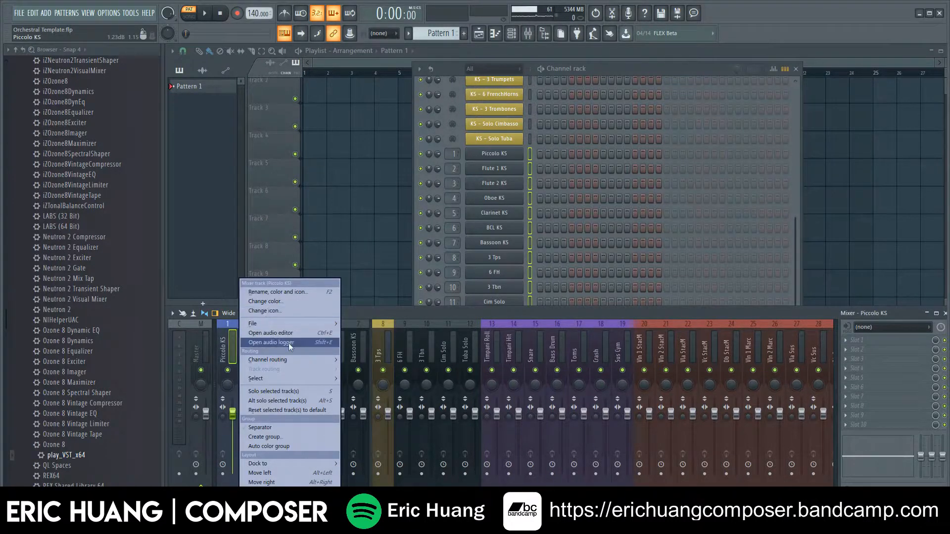
click(285, 447)
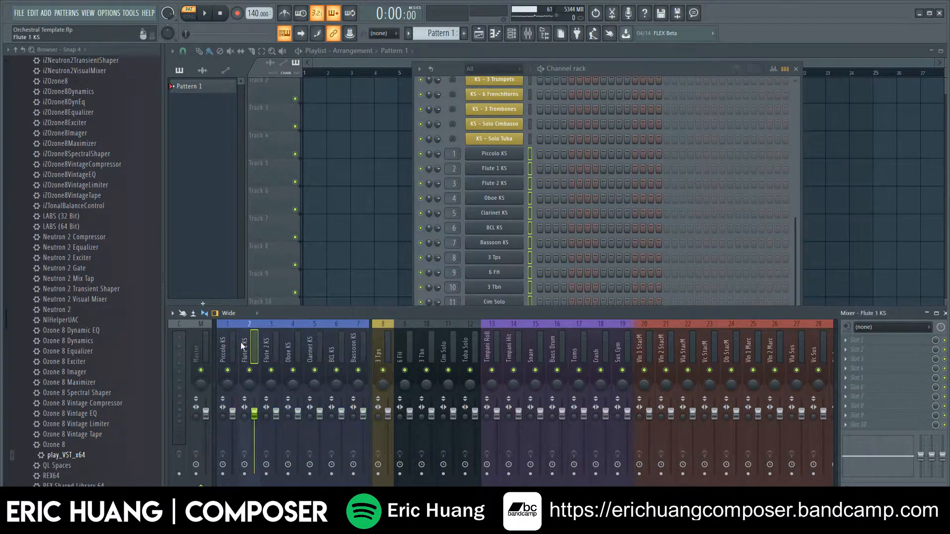
click(360, 349)
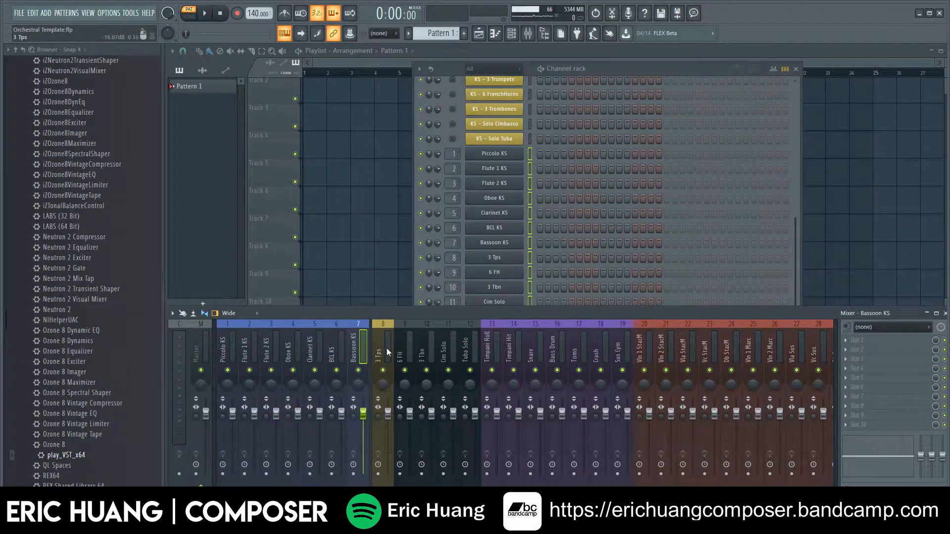
Insert a separator before the Timpani Roll mixer track and auto-color the brass group from the yellow 3 Tps track.
right_click(488, 336)
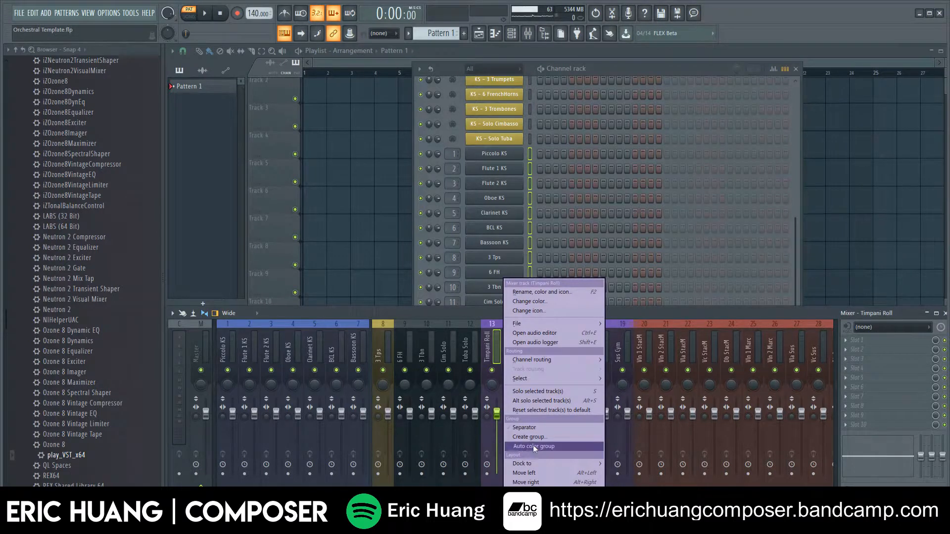
click(534, 428)
right_click(383, 334)
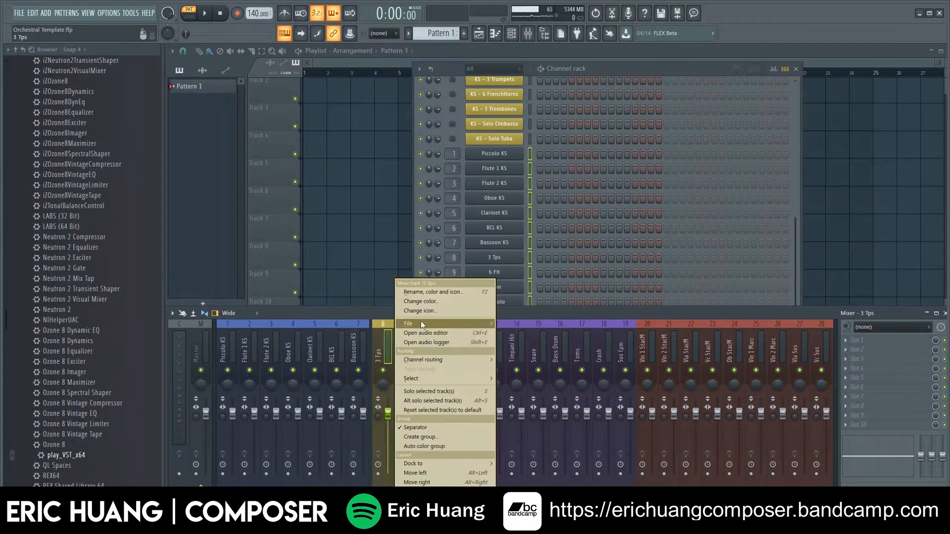
click(429, 443)
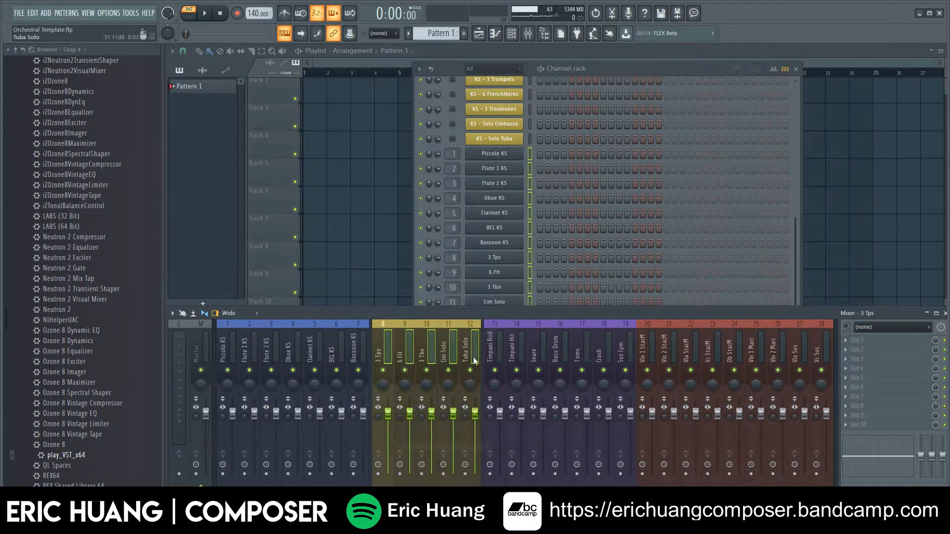
Insert a separator before the Vln 1 StacM mixer track to split the percussion from the strings.
scroll(500, 347, right, 6)
right_click(518, 345)
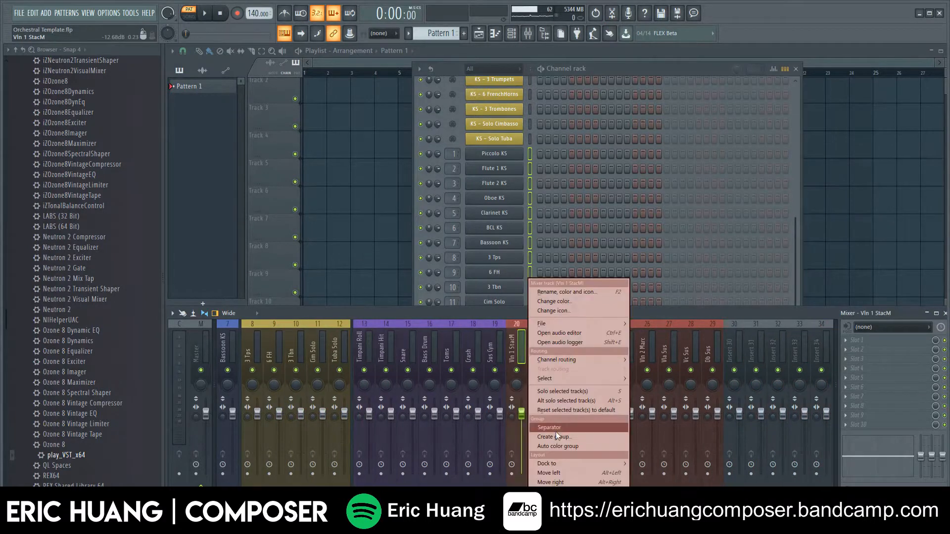
click(557, 429)
Review the separated woodwind, brass, percussion and string groups across the mixer.
scroll(518, 349, left, 5)
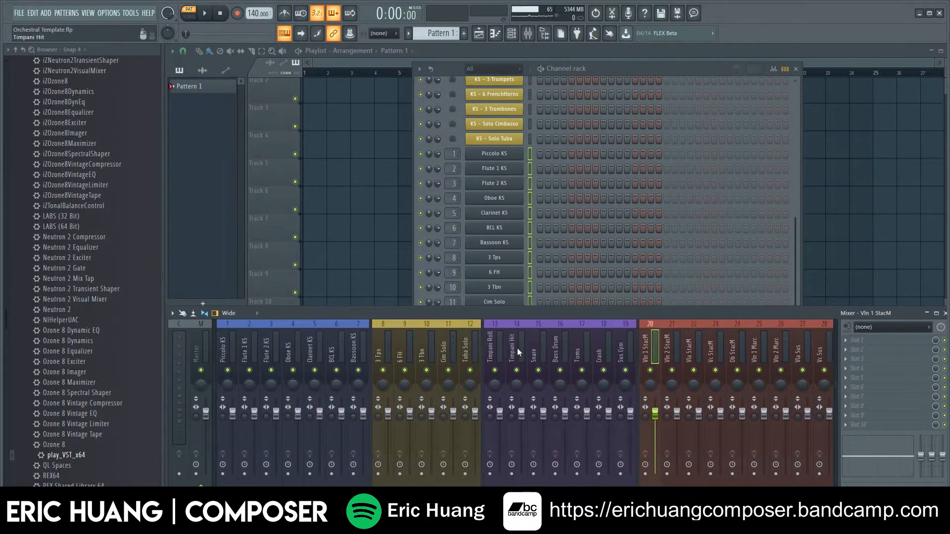
click(518, 349)
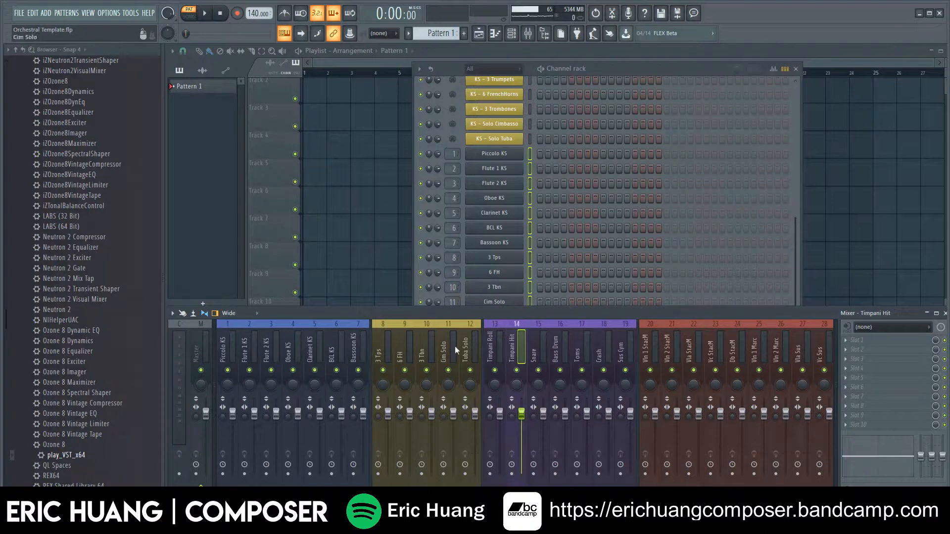
click(716, 342)
scroll(717, 342, right, 3)
scroll(716, 342, left, 3)
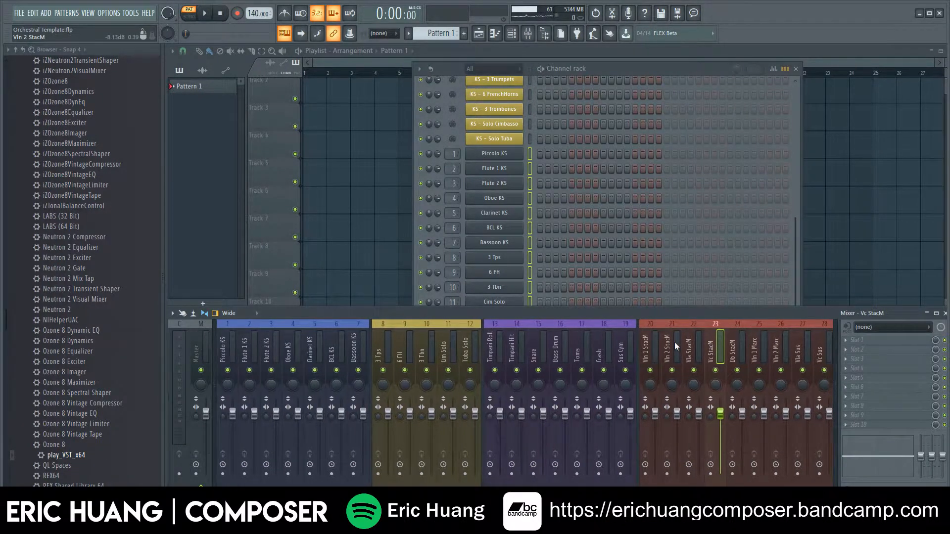
scroll(675, 342, right, 3)
scroll(675, 342, right, 9)
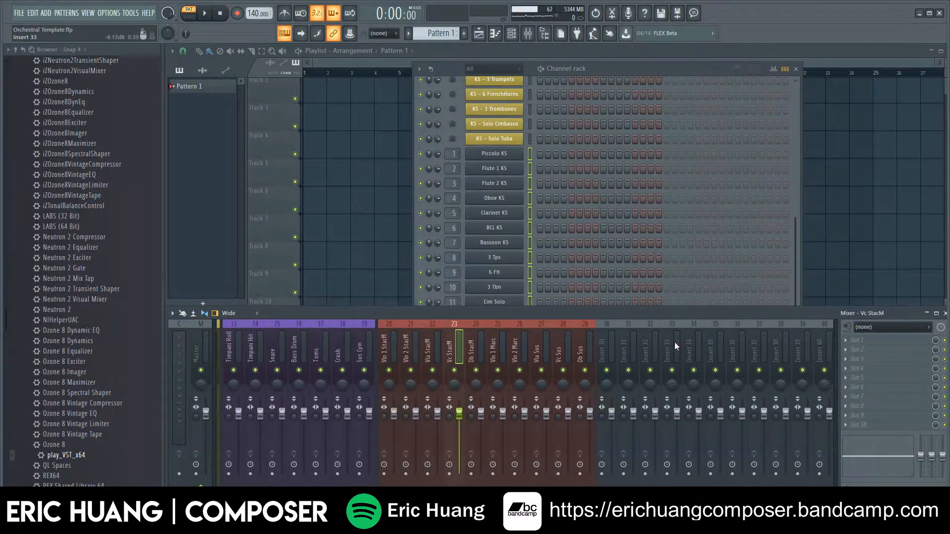
scroll(485, 343, left, 12)
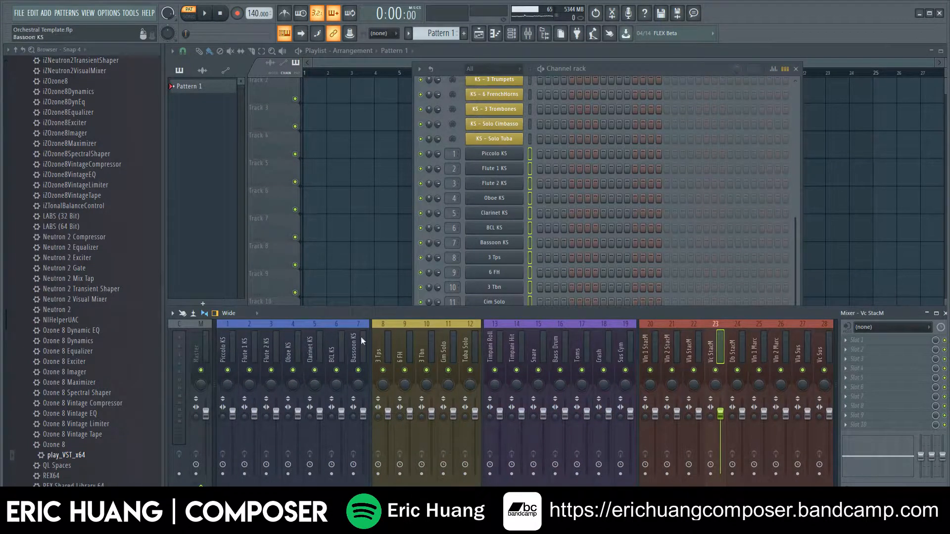
scroll(665, 334, right, 3)
scroll(762, 343, right, 4)
scroll(683, 343, left, 7)
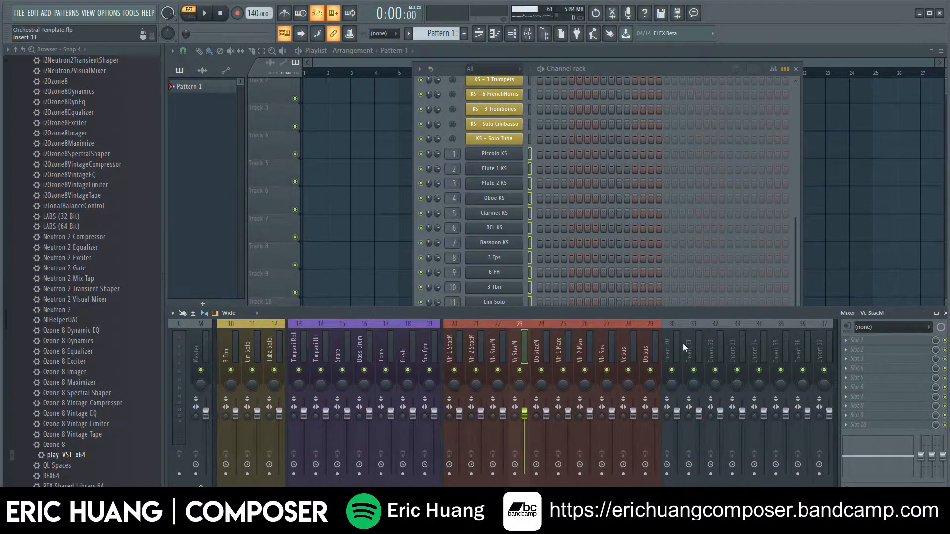
Rename the Insert 30 mixer track, just after the strings, as Woodwinds.
scroll(679, 342, right, 20)
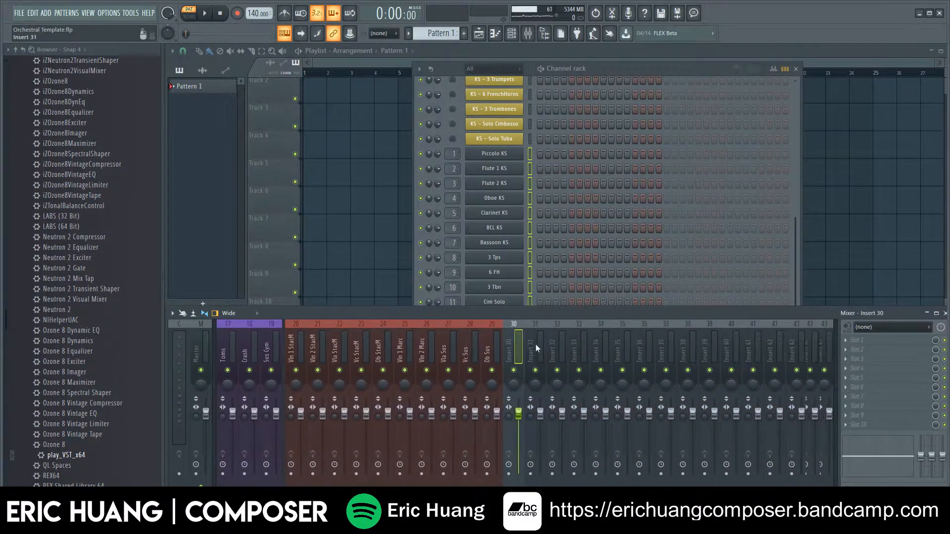
right_click(414, 331)
click(436, 292)
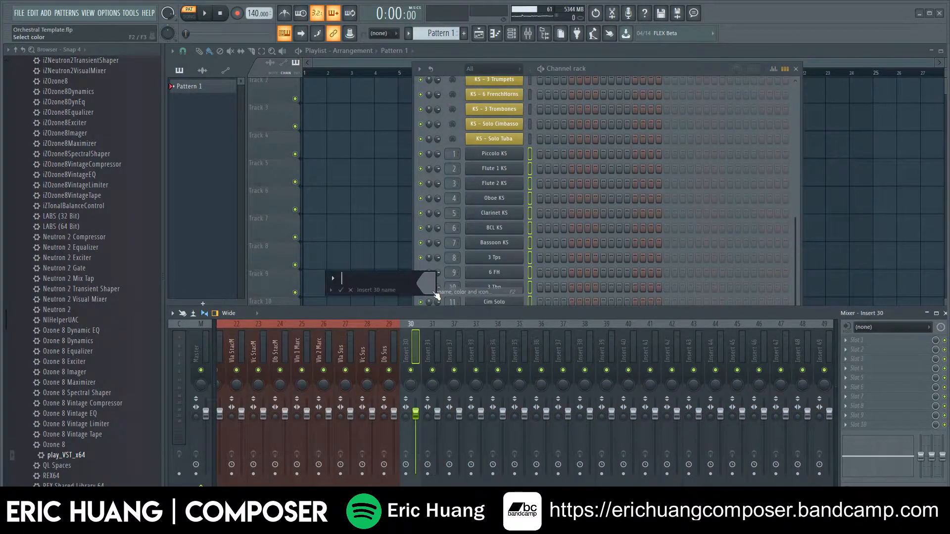
text(Woodwinds)
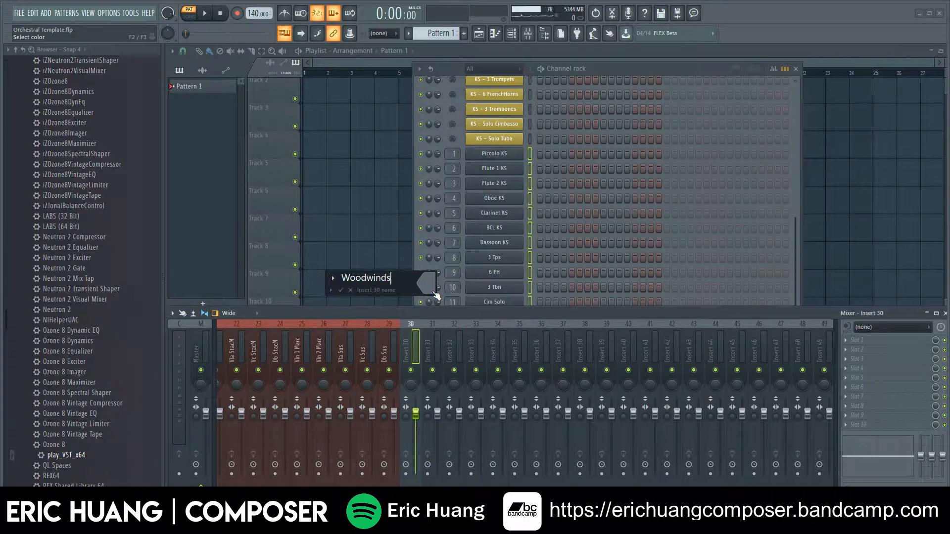
key(Return)
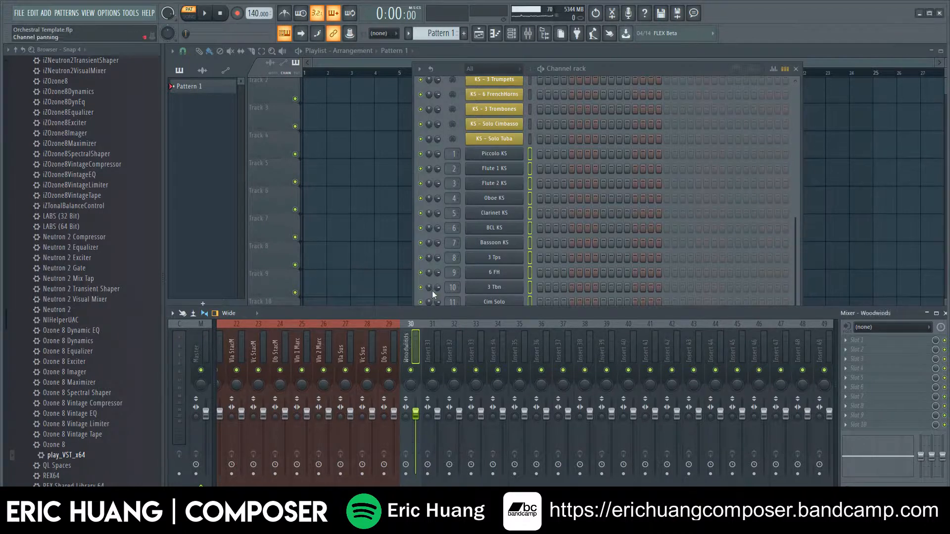
Give the neighbouring Insert 31 mixer track the name Woodwinds as well.
right_click(432, 326)
click(460, 301)
right_click(440, 329)
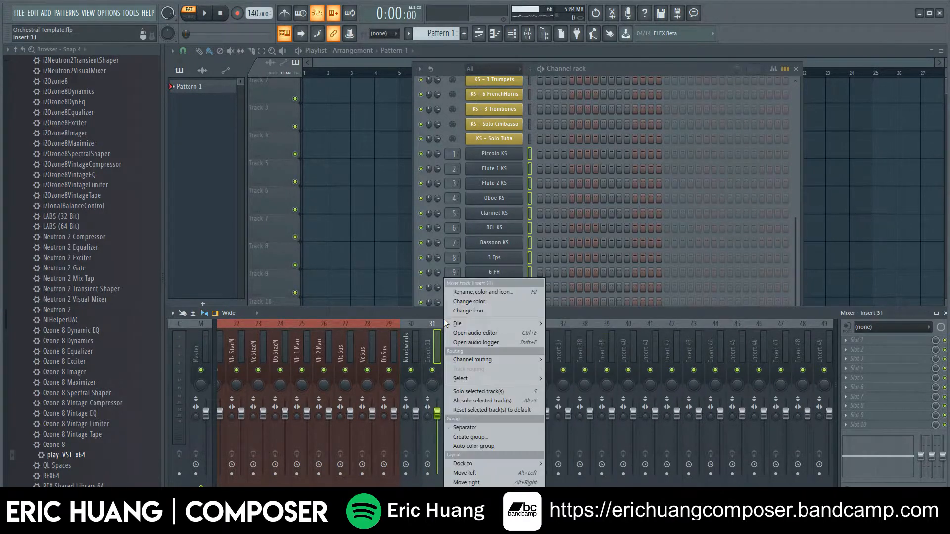
click(459, 292)
text(Woodwinds)
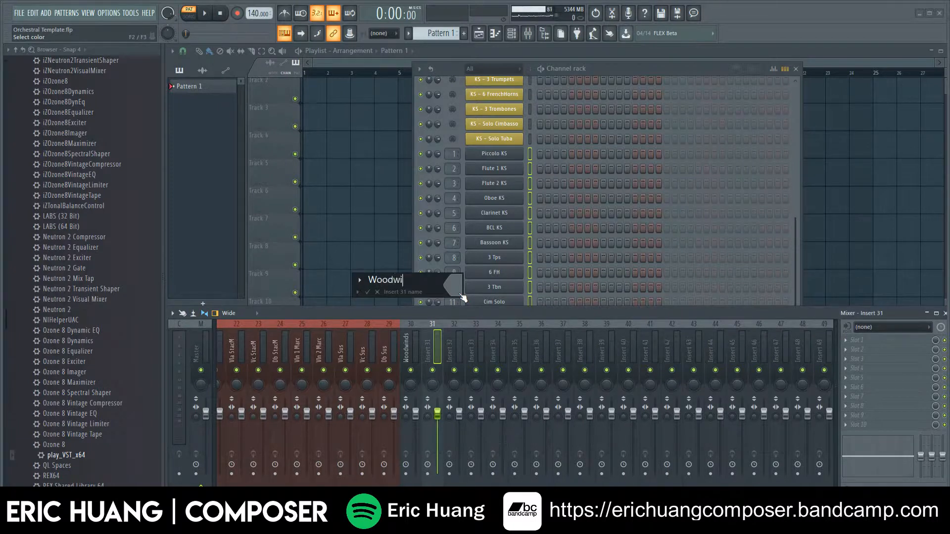
key(Return)
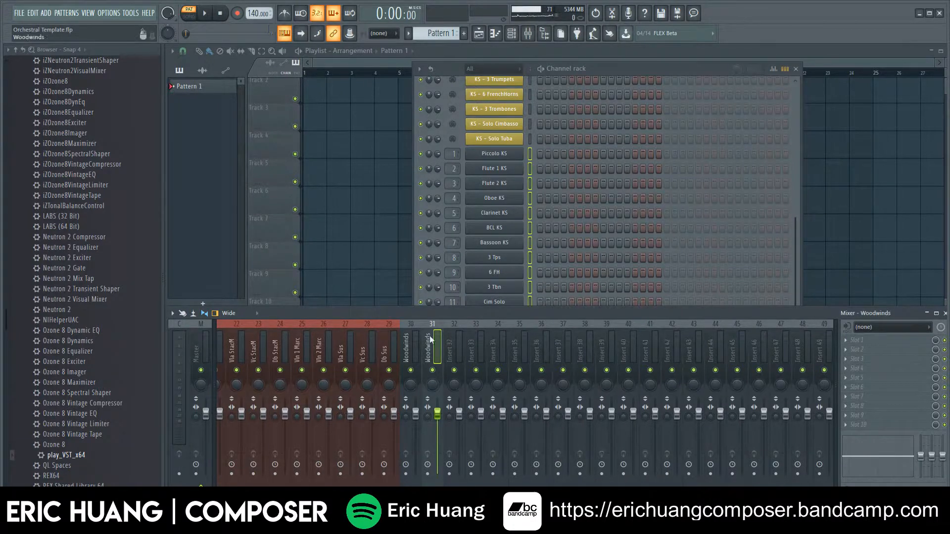
Route the first Woodwinds mixer track into the second Woodwinds track instead of the master.
click(404, 422)
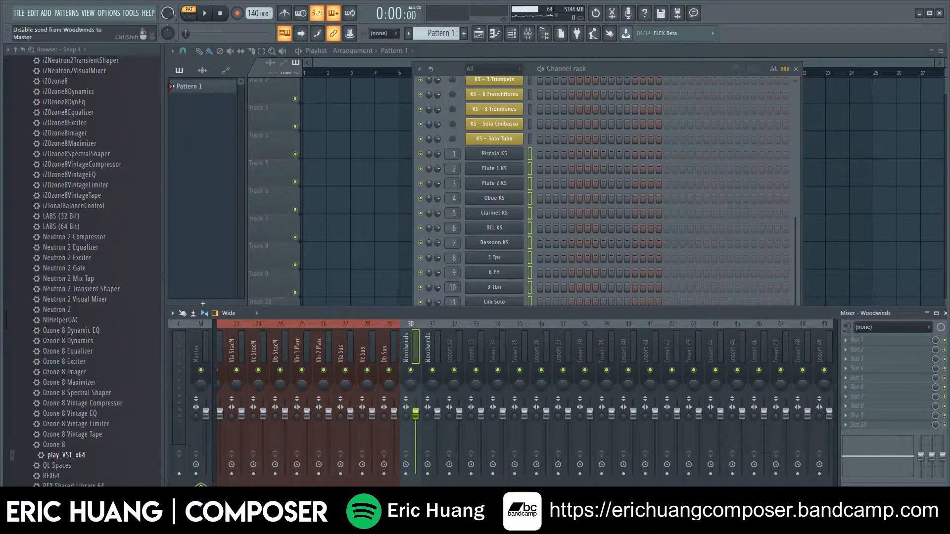
key(ctrl+s)
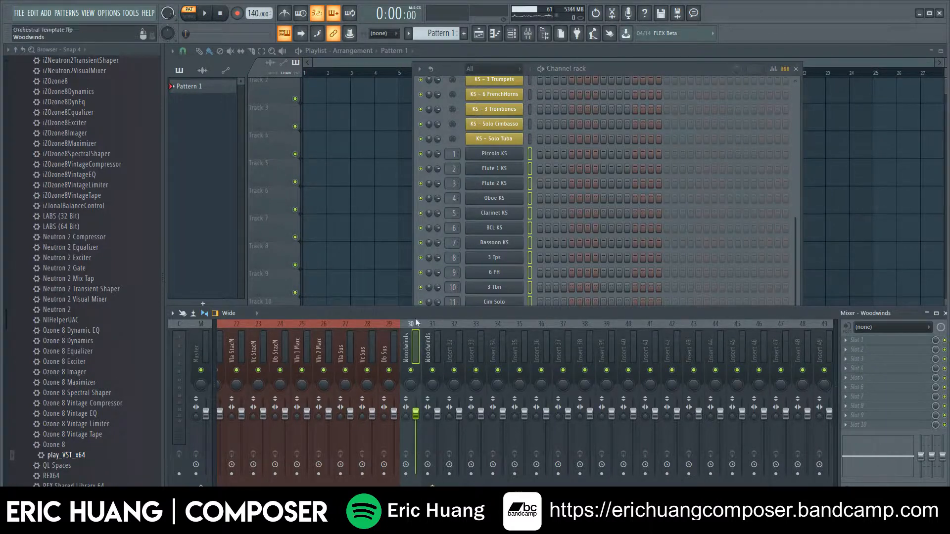
click(433, 350)
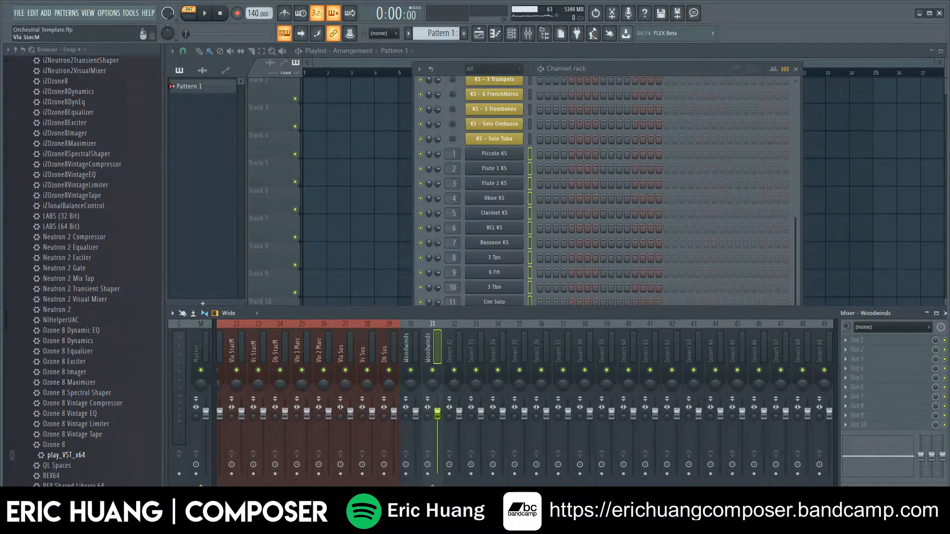
Load the EW Spaces II reverb into the first effect slot of the first Woodwinds mixer track.
click(409, 343)
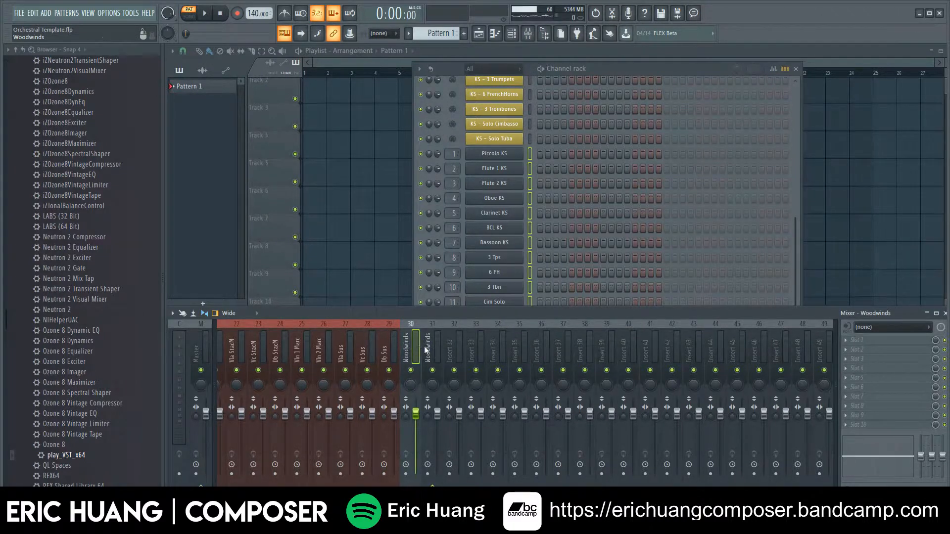
click(871, 340)
click(694, 19)
double_click(412, 64)
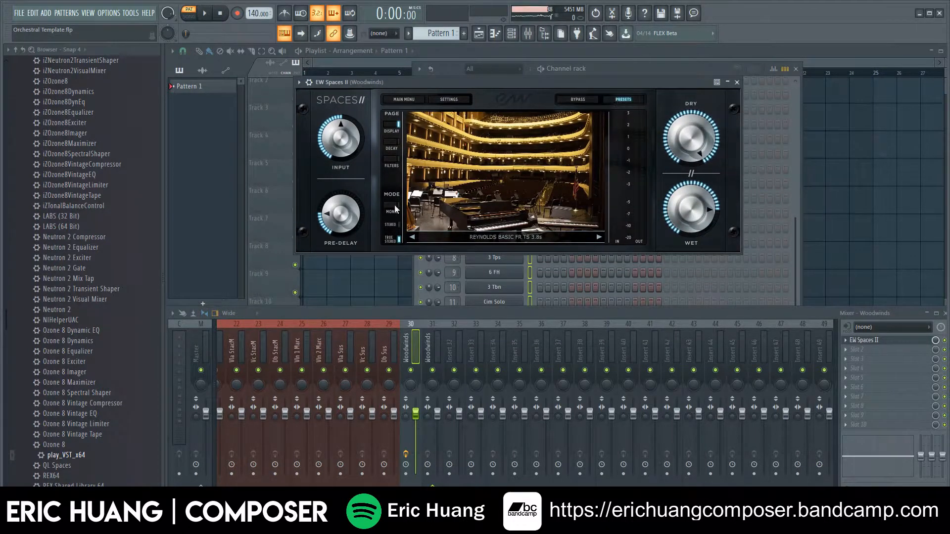
Load the Classic Digital D ST 2.6s WINDS preset from Instrument Specific Tour, Woodwinds, and close the reverb.
click(616, 99)
click(388, 176)
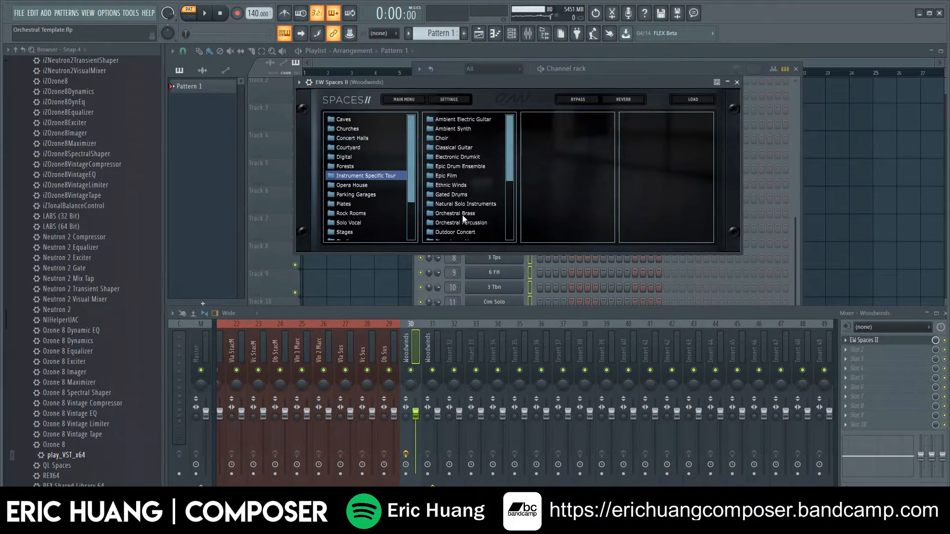
scroll(465, 222, down, 3)
click(462, 235)
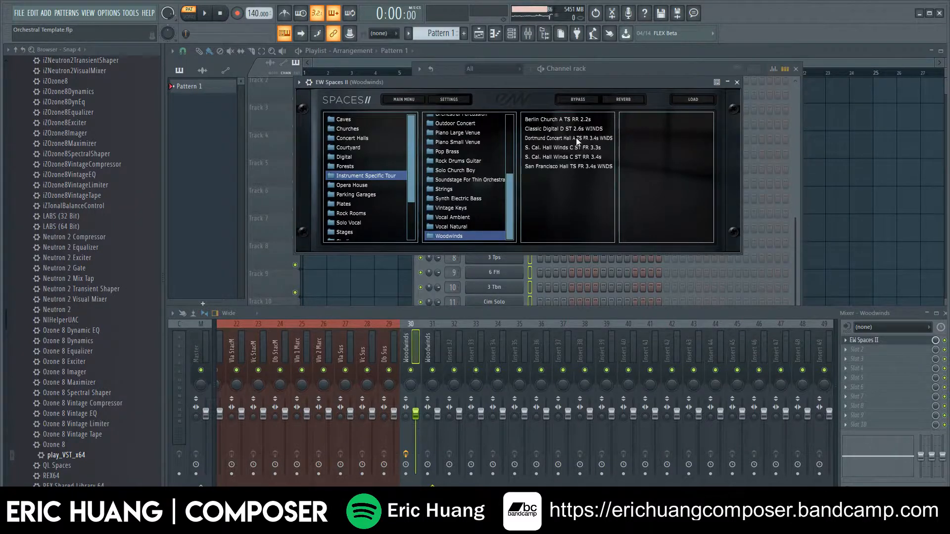
double_click(574, 130)
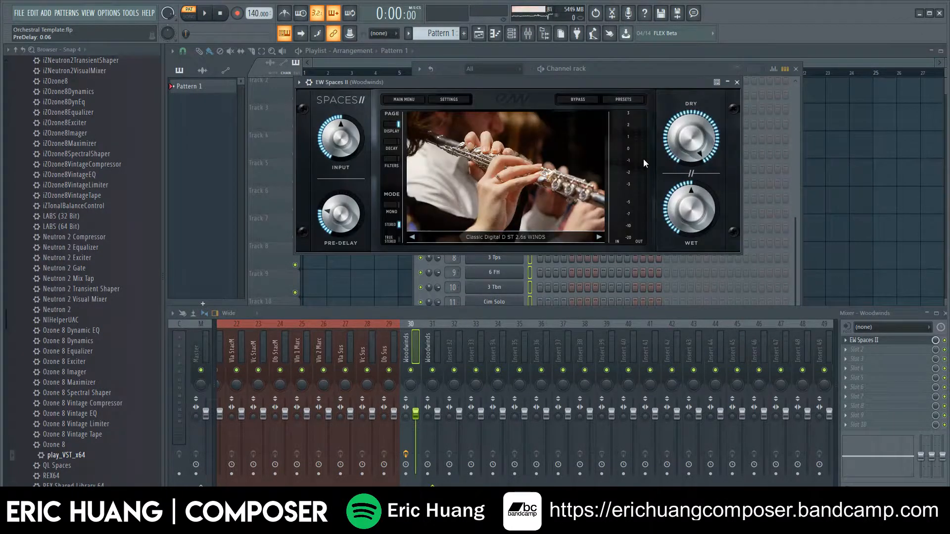
click(736, 82)
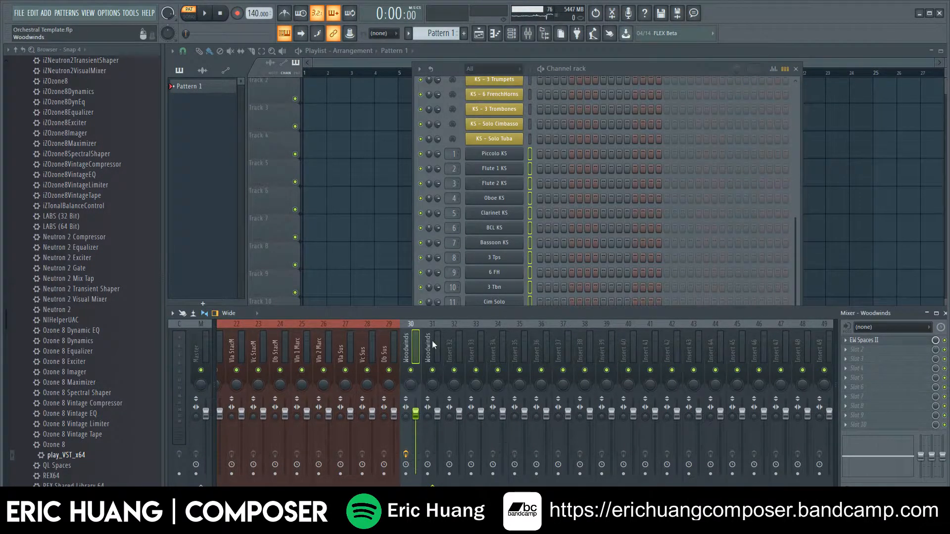
Select both Woodwinds mixer tracks and move them left past the string, percussion, brass and woodwind groups.
click(430, 344)
click(414, 360)
ctrl+click(429, 349)
key(alt+Left)
key(alt+Left)
key(alt+Left)
key(alt+Left)
key(alt+Left)
key(alt+Left)
key(alt+Left)
key(alt+Left)
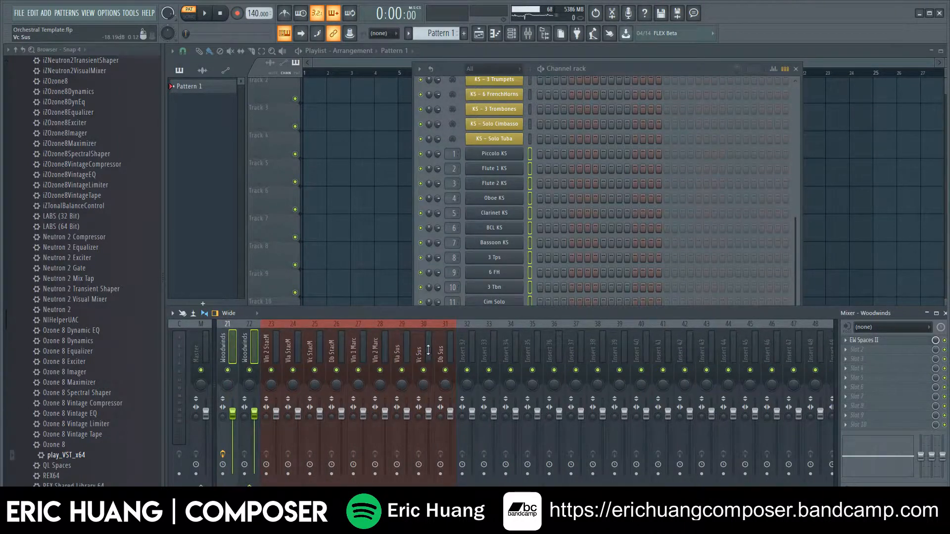
key(alt+Left)
key(alt+Left)
key(alt+Left)
key(alt+Left)
key(alt+Left)
key(alt+Left)
key(alt+Left)
key(alt+Left)
key(alt+Left)
key(alt+Left)
key(alt+Left)
key(alt+Left)
key(alt+Left)
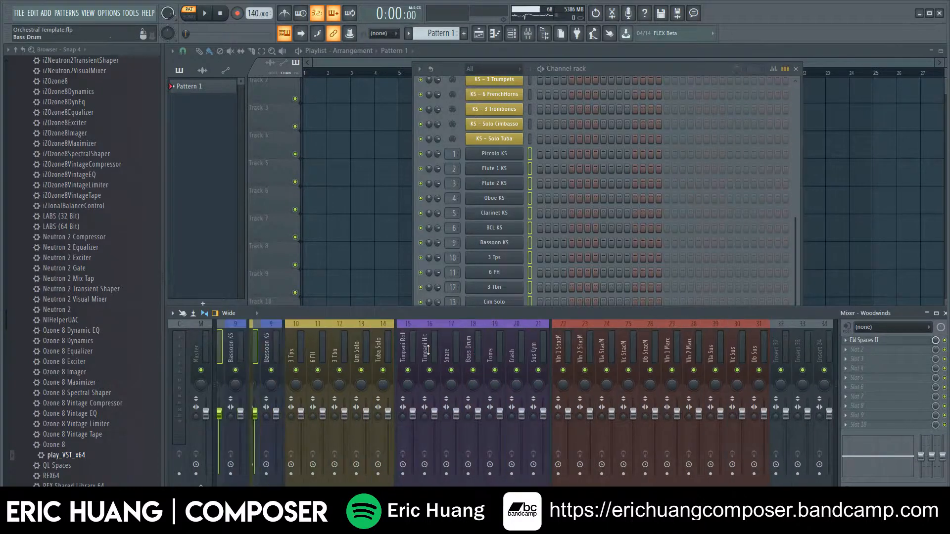
key(alt+Left)
key(alt+Left)
key(alt+Left)
key(alt+Left)
key(alt+Left)
key(alt+Left)
key(alt+Left)
key(alt+Left)
key(alt+Left)
key(alt+Left)
key(alt+Left)
key(alt+Left)
key(alt+Left)
key(alt+Left)
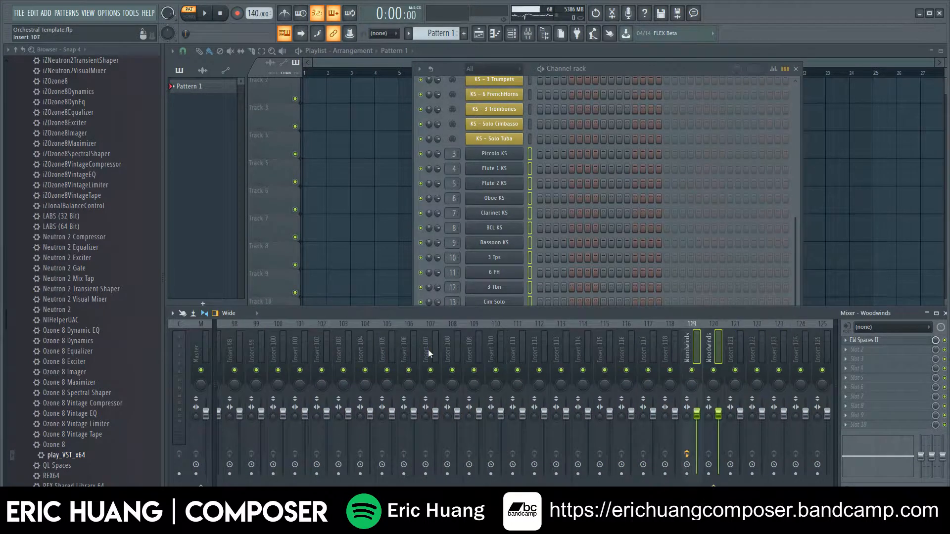
Move the two Woodwinds tracks right from the far end of the mixer until they sit after Piccolo KS.
key(alt+Right)
key(alt+Right)
key(alt+Right)
key(alt+Right)
key(alt+Right)
key(alt+Right)
key(alt+Right)
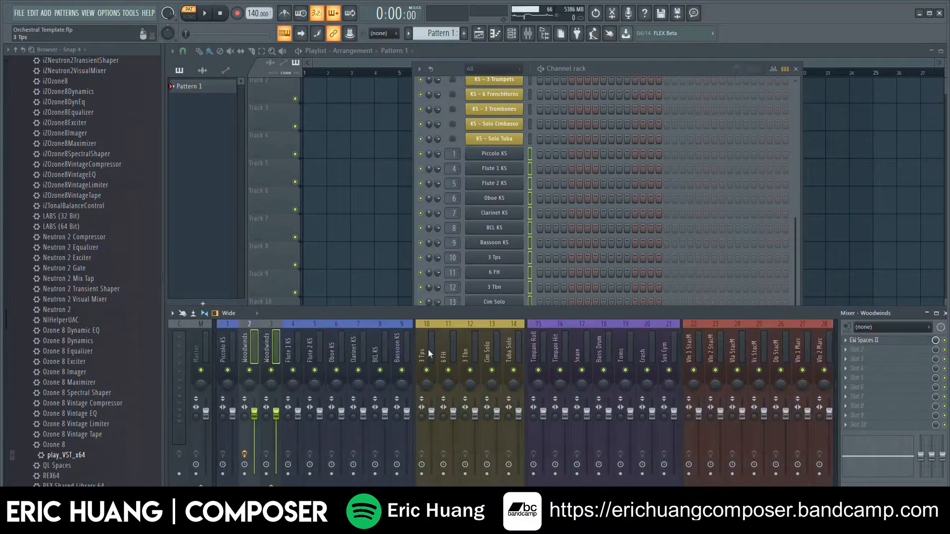
Move the Oboe KS mixer track one place left, ahead of Flute 2 KS.
key(Right)
key(Right)
key(Right)
key(Right)
key(alt+Left)
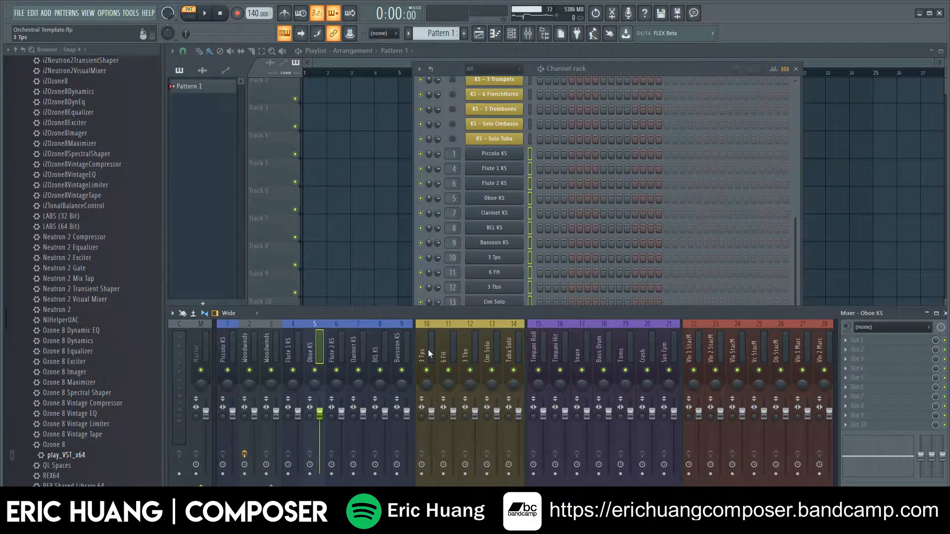
Reselect both Woodwinds mixer tracks and move them one place left, ahead of Piccolo KS.
click(265, 348)
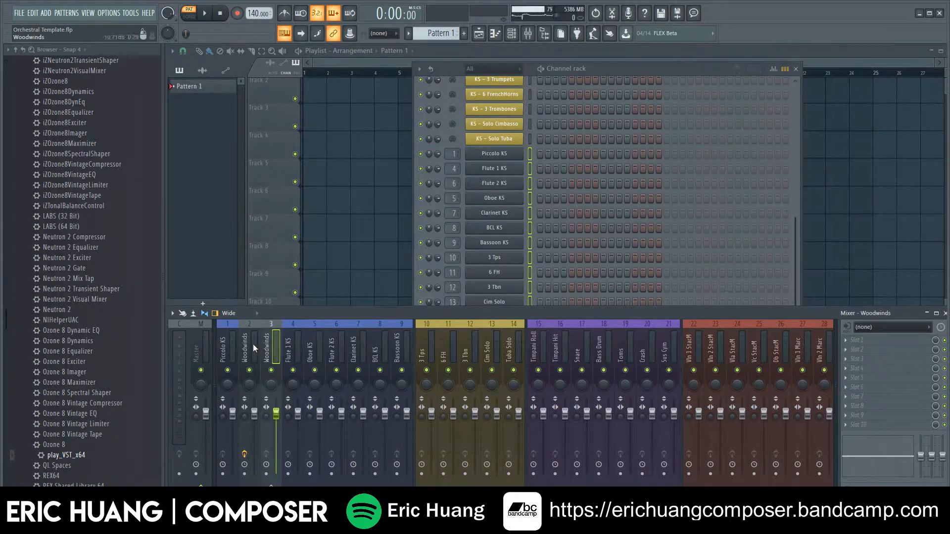
ctrl+click(253, 344)
key(alt+Left)
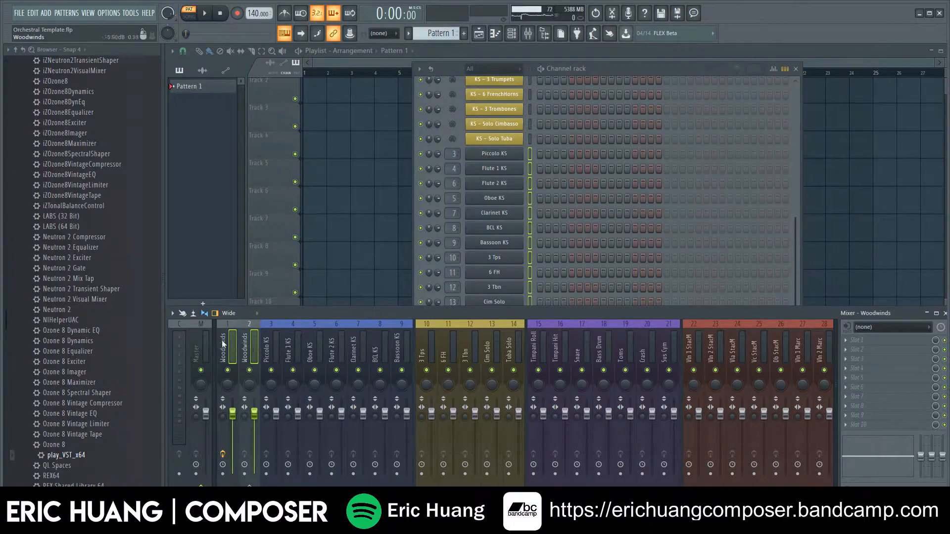
Dock both Woodwinds mixer tracks to the left beside the master and check that they hold while scrolling.
click(236, 346)
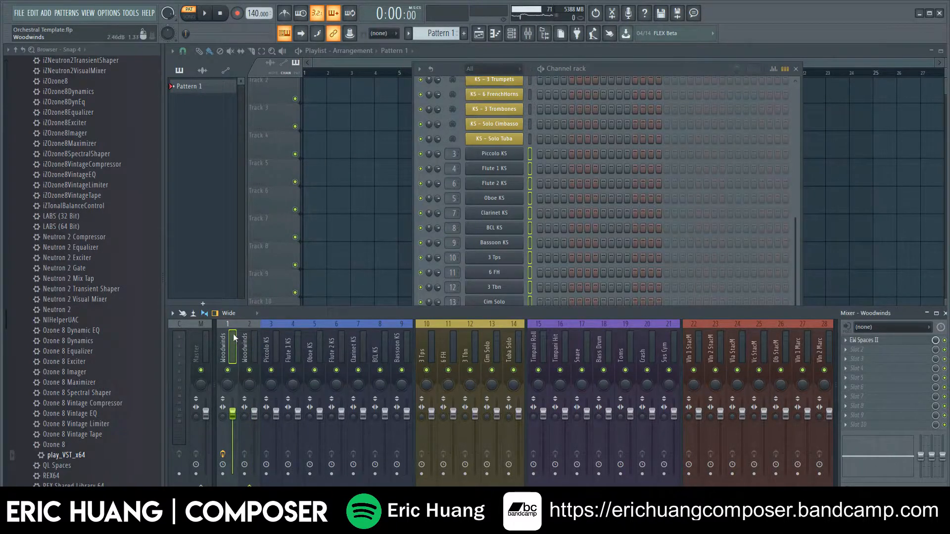
right_click(233, 334)
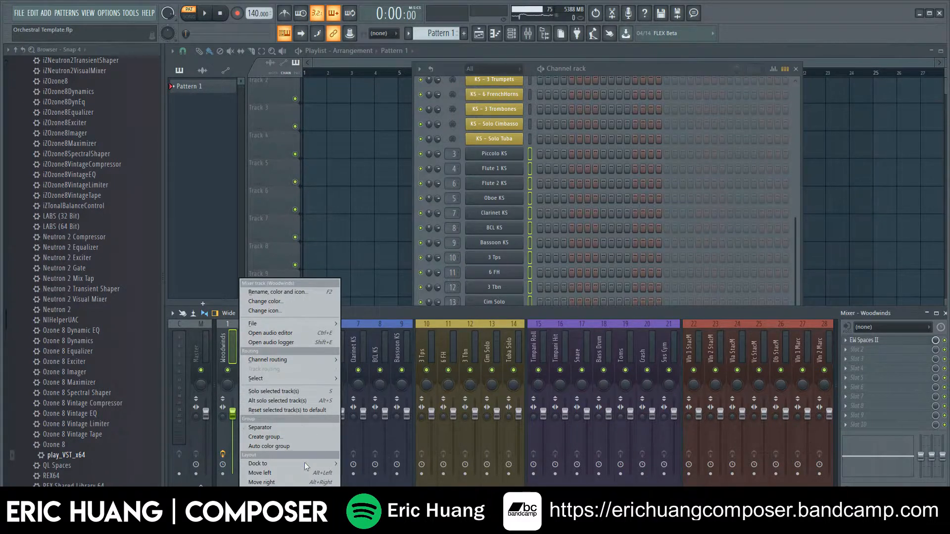
mouse_move(309, 463)
click(348, 463)
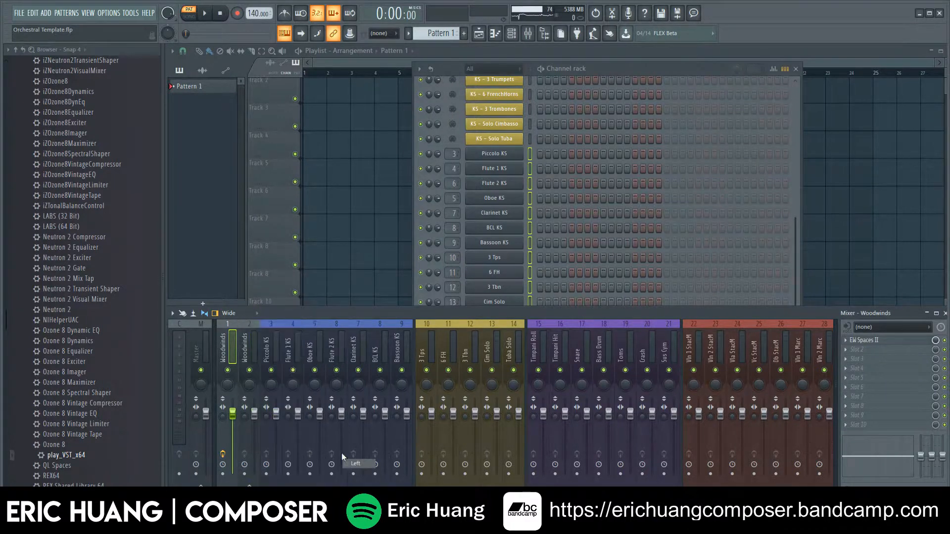
click(251, 346)
right_click(251, 346)
mouse_move(340, 463)
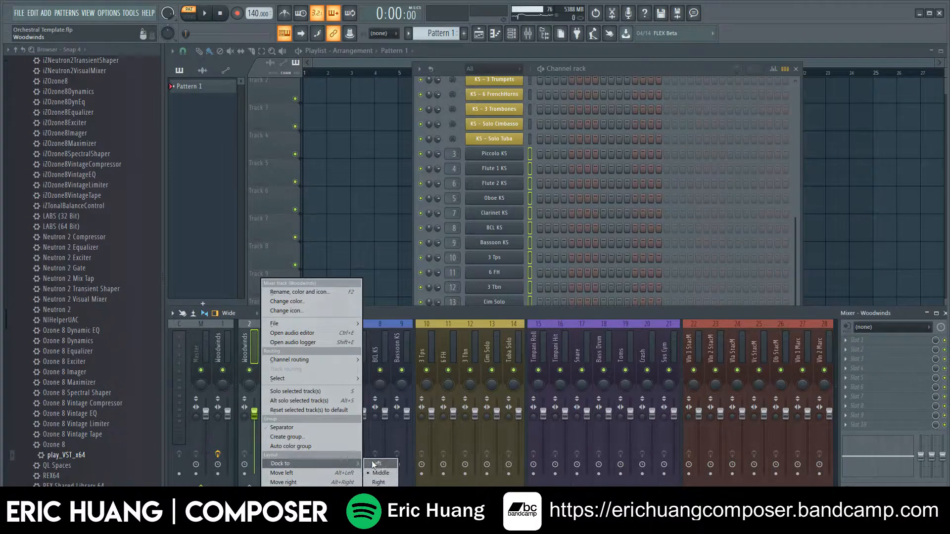
click(378, 464)
scroll(351, 352, down, 8)
scroll(351, 352, up, 10)
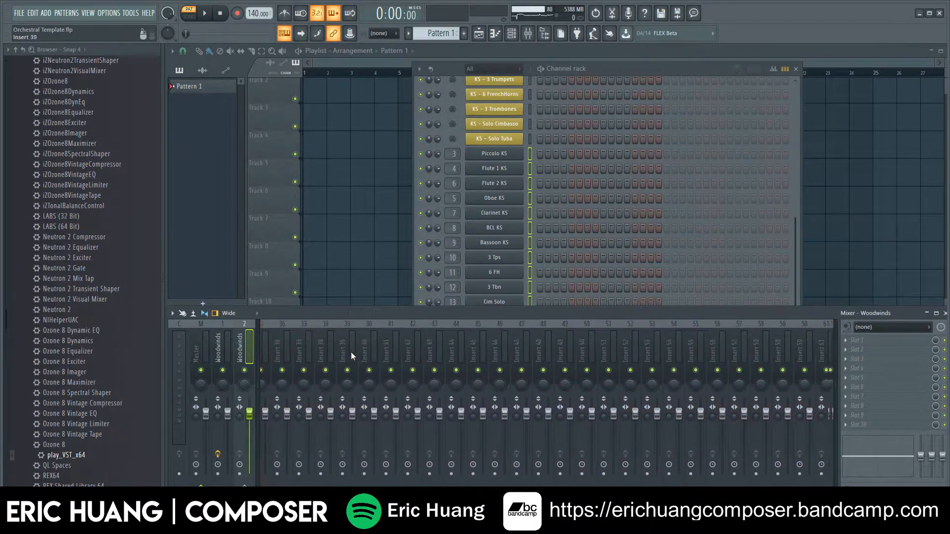
Color both docked Woodwinds mixer tracks the same blue as the woodwind instrument tracks.
scroll(284, 347, up, 6)
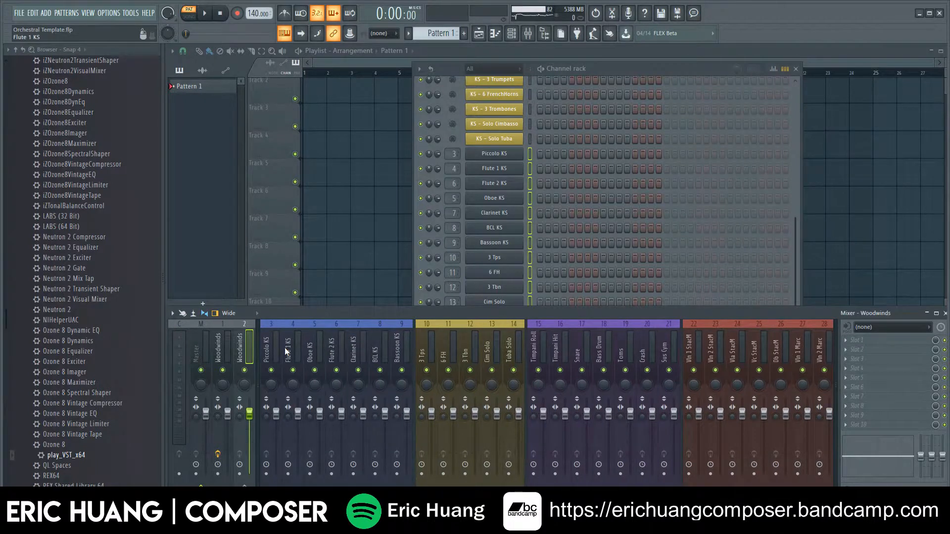
right_click(228, 343)
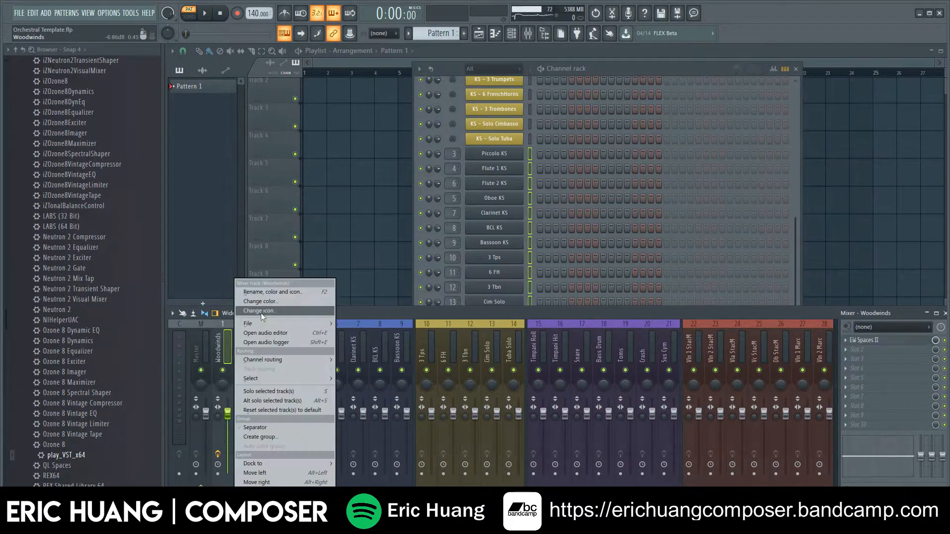
click(261, 313)
click(288, 394)
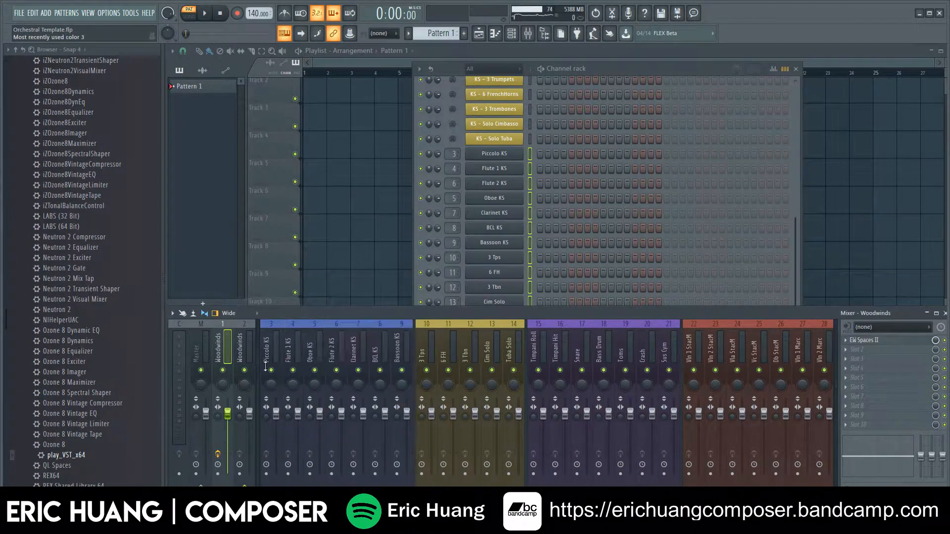
right_click(240, 337)
click(295, 304)
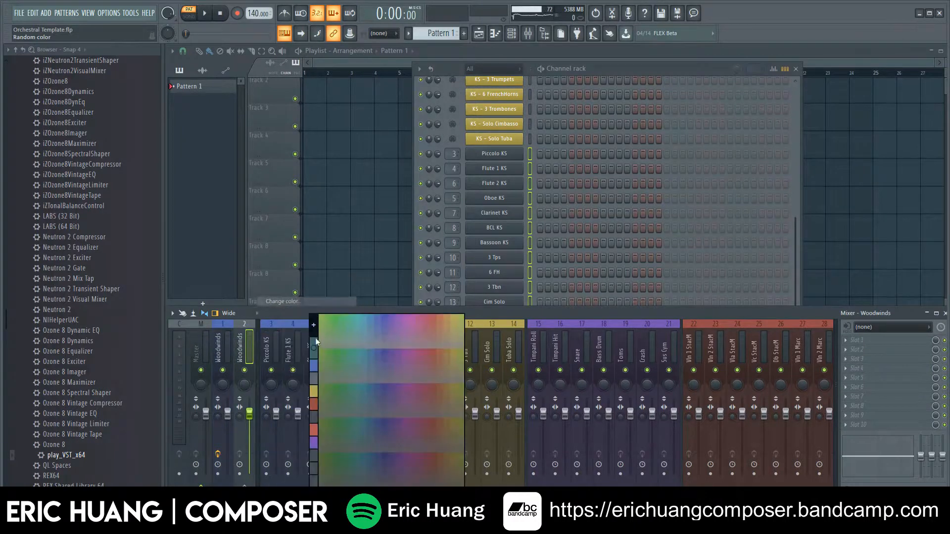
click(314, 365)
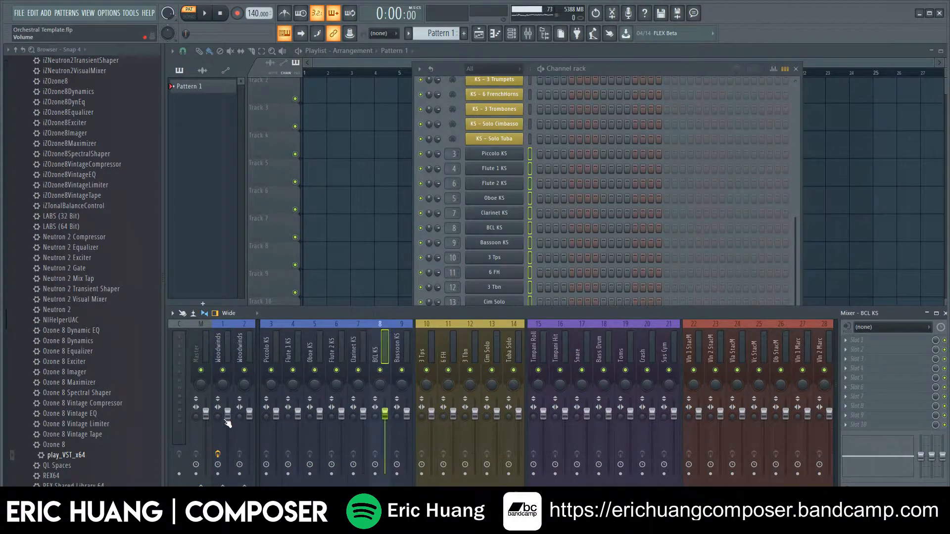
Go through the Woodwinds buses and first woodwind tracks, and move Flute 2 KS one place left, ahead of Oboe KS.
click(224, 345)
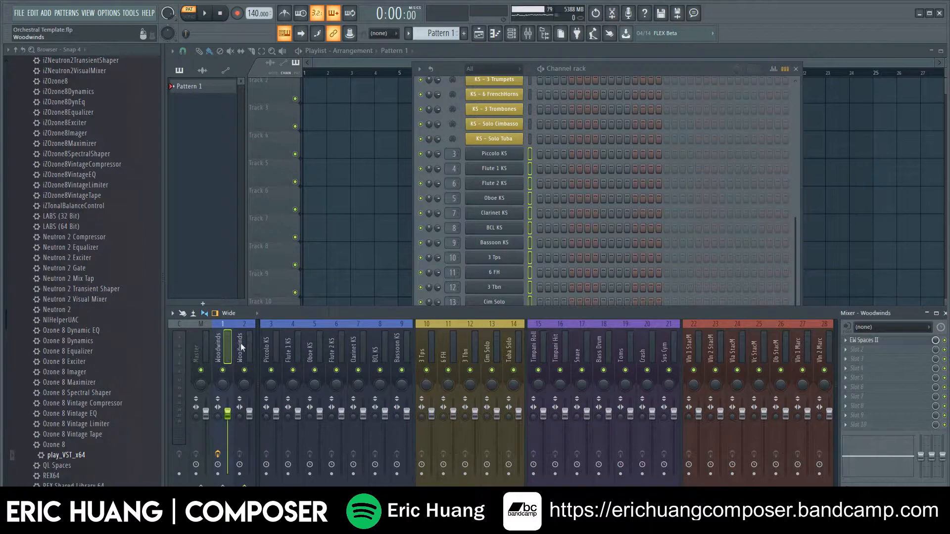
click(241, 343)
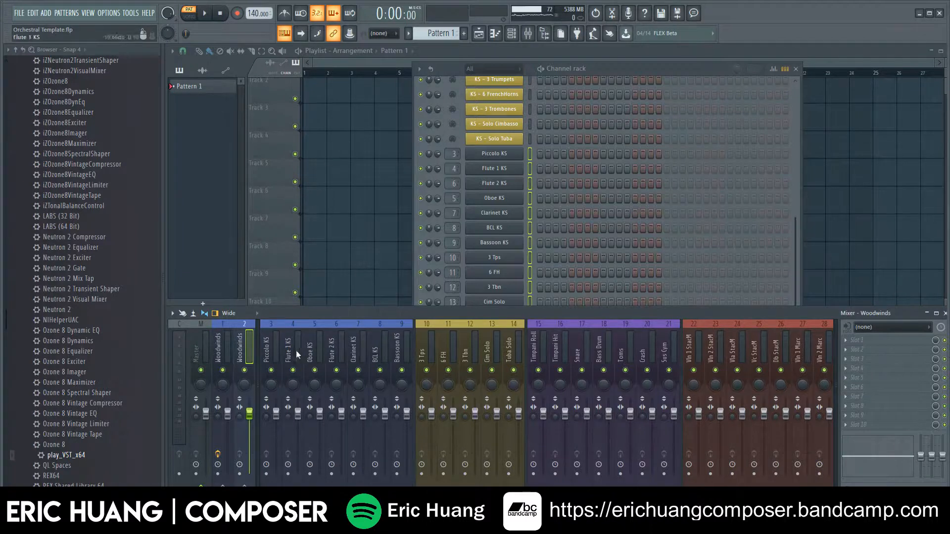
key(Right)
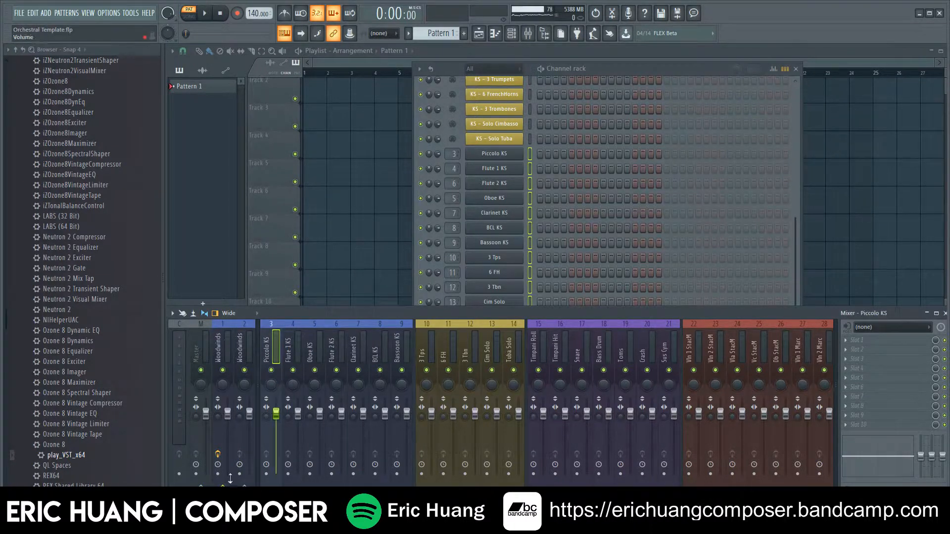
click(289, 344)
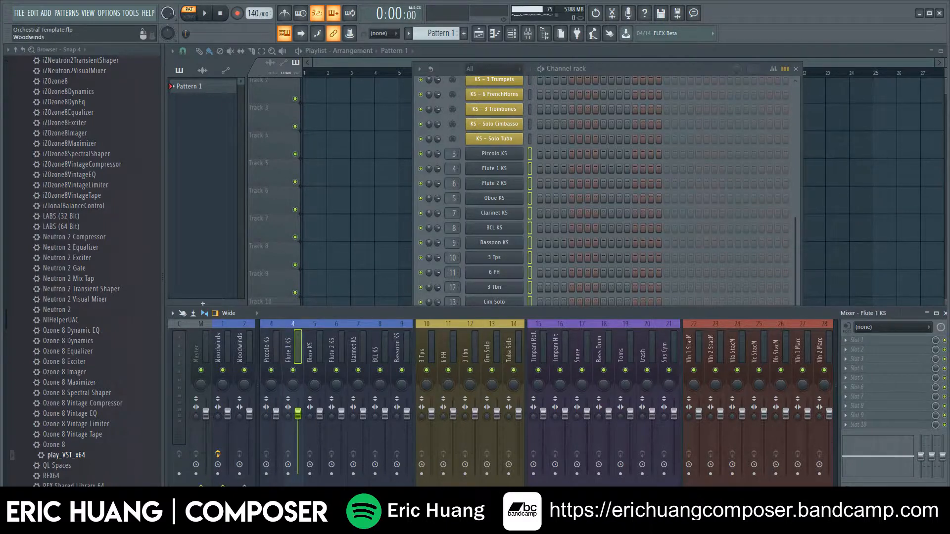
click(317, 355)
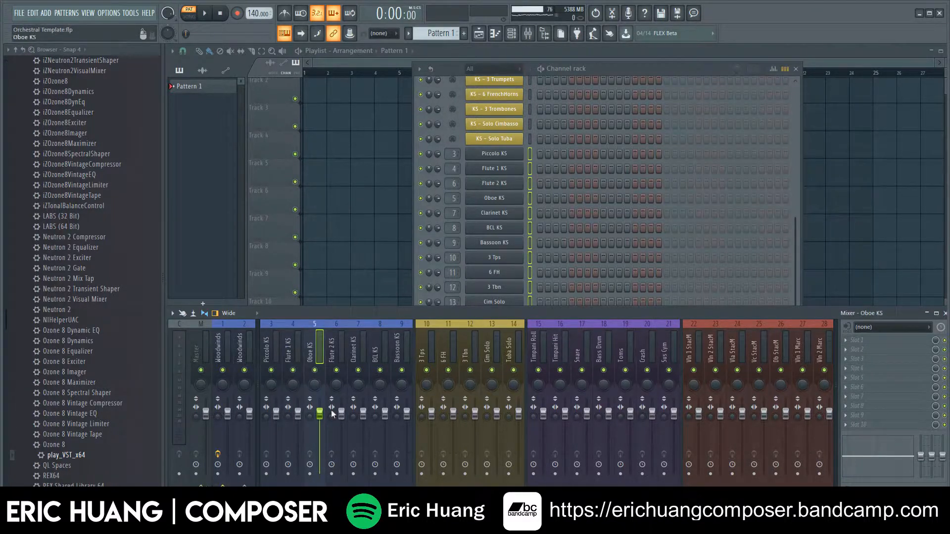
click(341, 356)
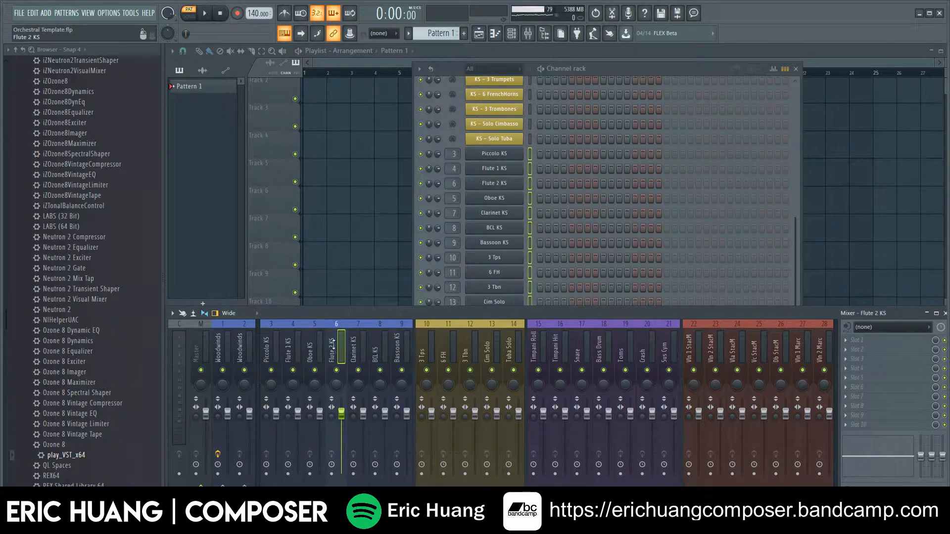
drag(333, 345, 311, 345)
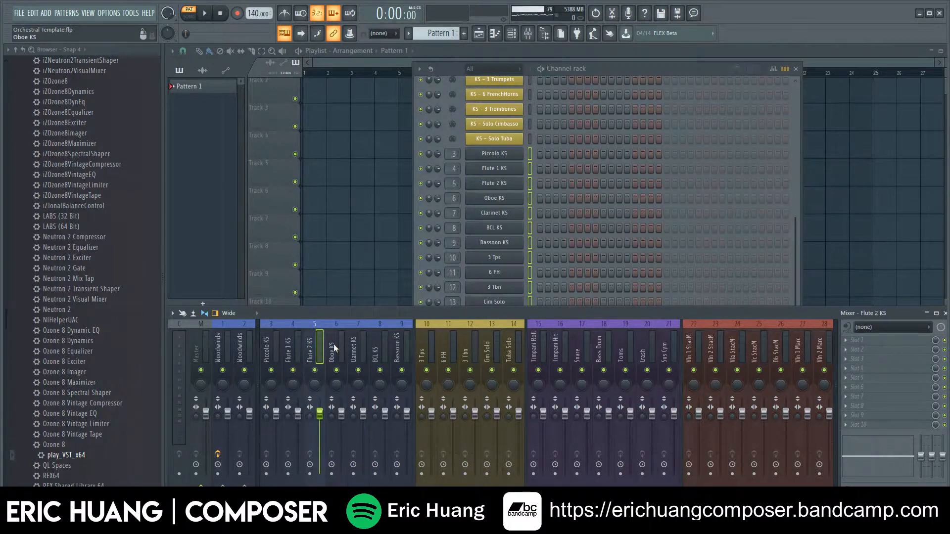
Insert Fruity Reeverb 2 in the first effect slot of the Bassoon KS mixer track and close its window.
click(394, 347)
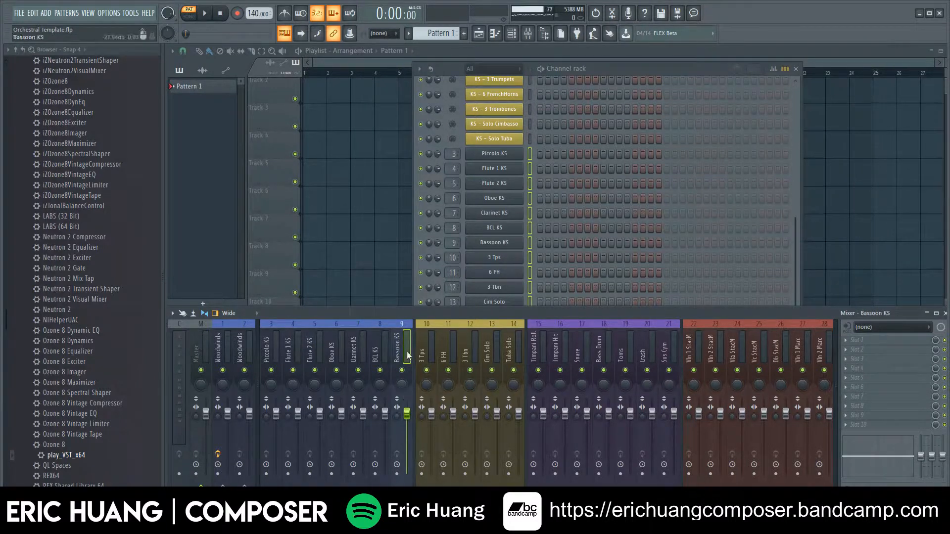
click(865, 338)
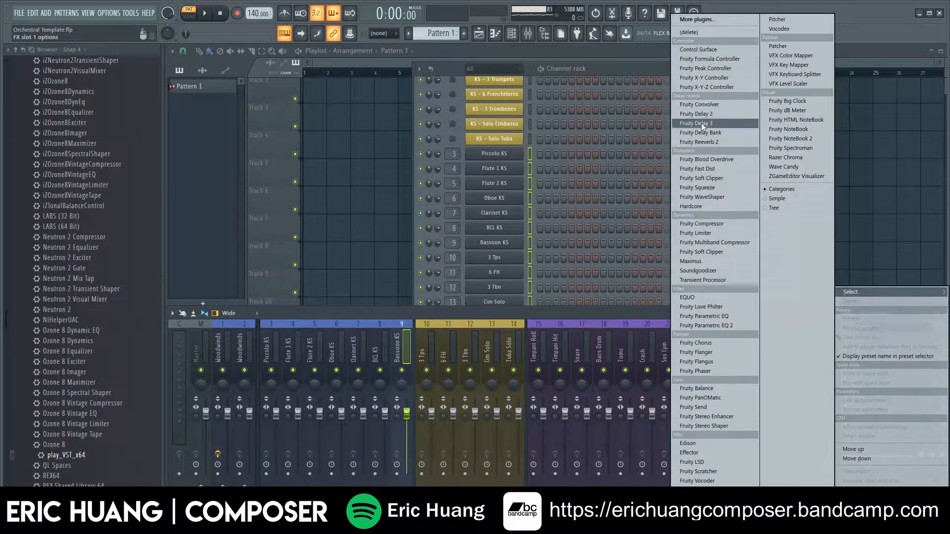
click(702, 141)
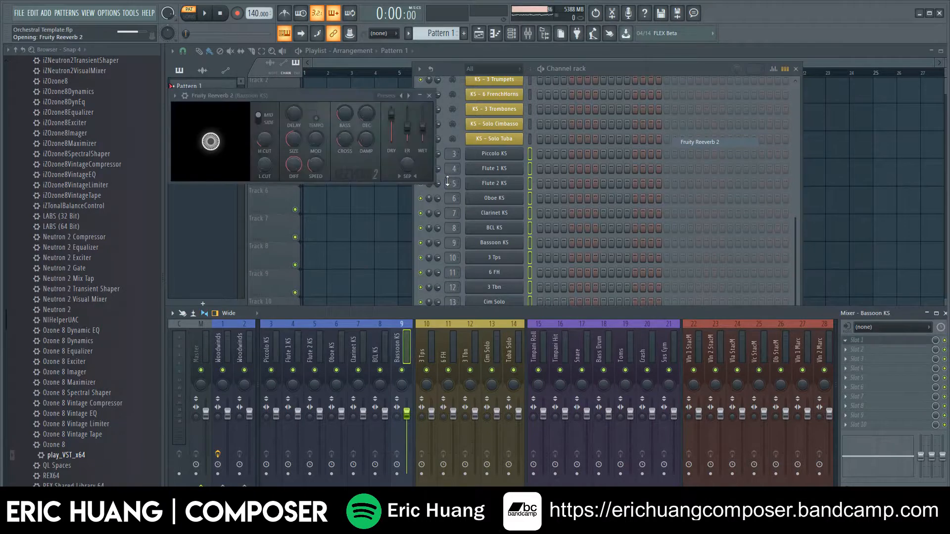
key(Escape)
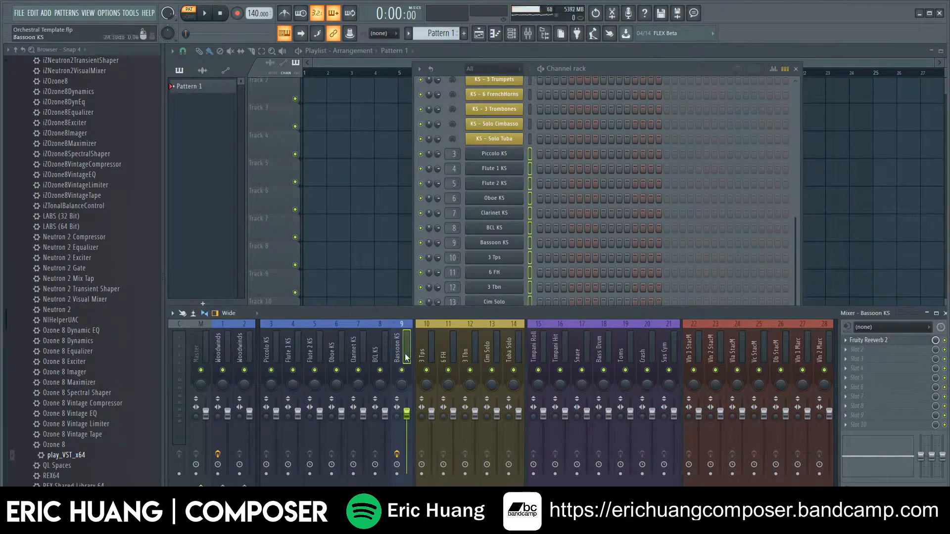
Route the individual woodwind tracks to the first Woodwinds bus instead of directly to the master.
click(200, 484)
click(276, 338)
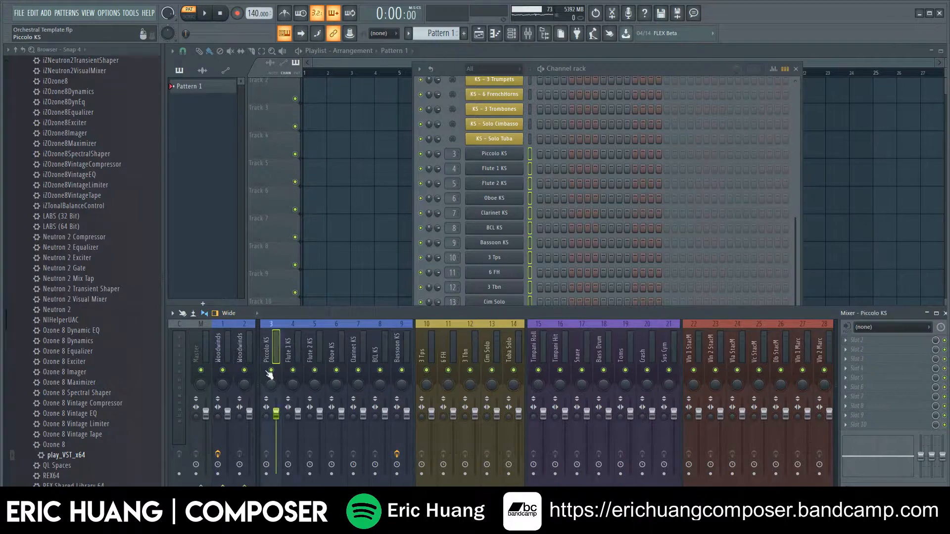
click(294, 344)
click(319, 411)
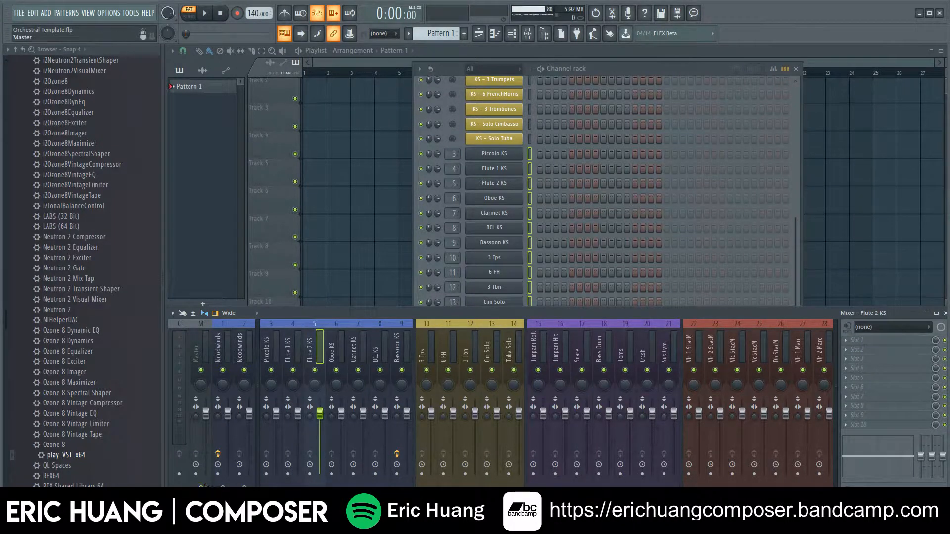
click(342, 352)
click(357, 352)
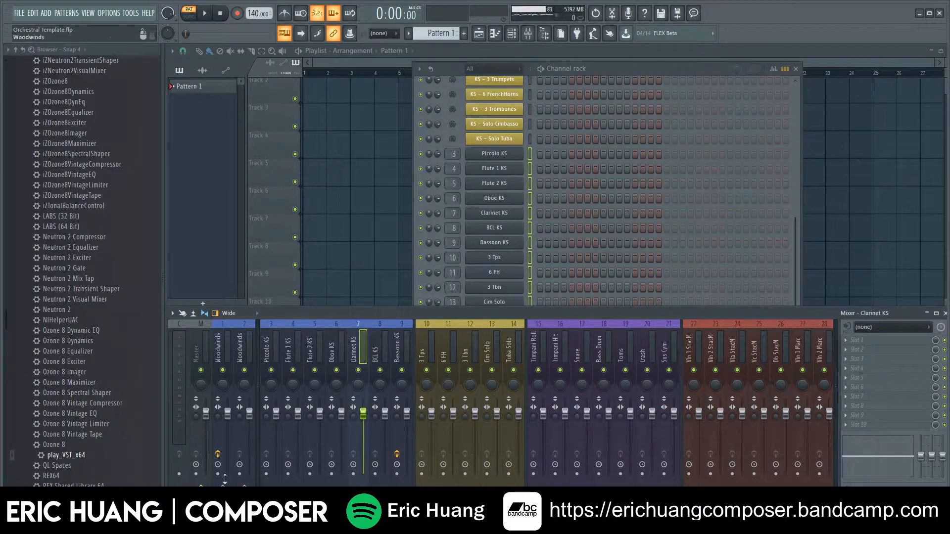
click(380, 349)
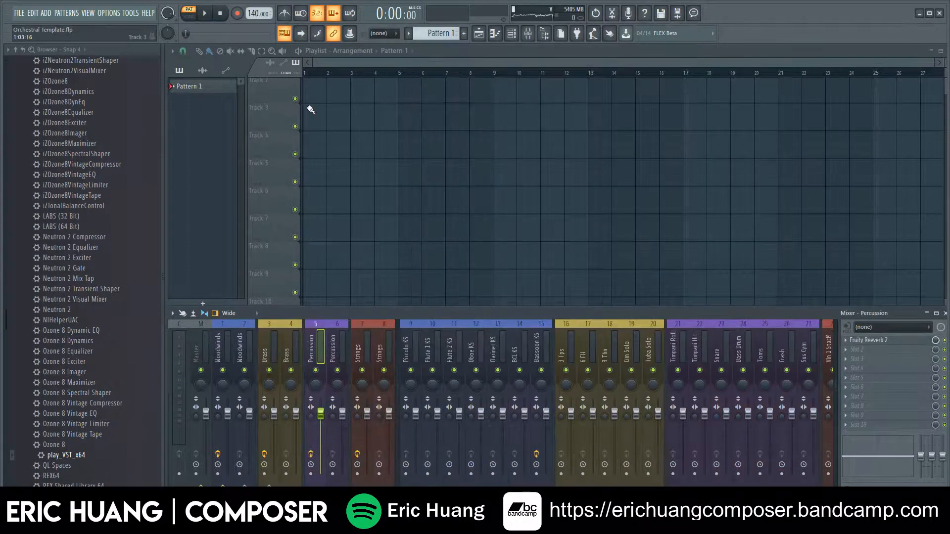
Save the project as Orchestral Template in Documents > Image-Line > Data > FL Studio > Projects > Templates.
click(229, 341)
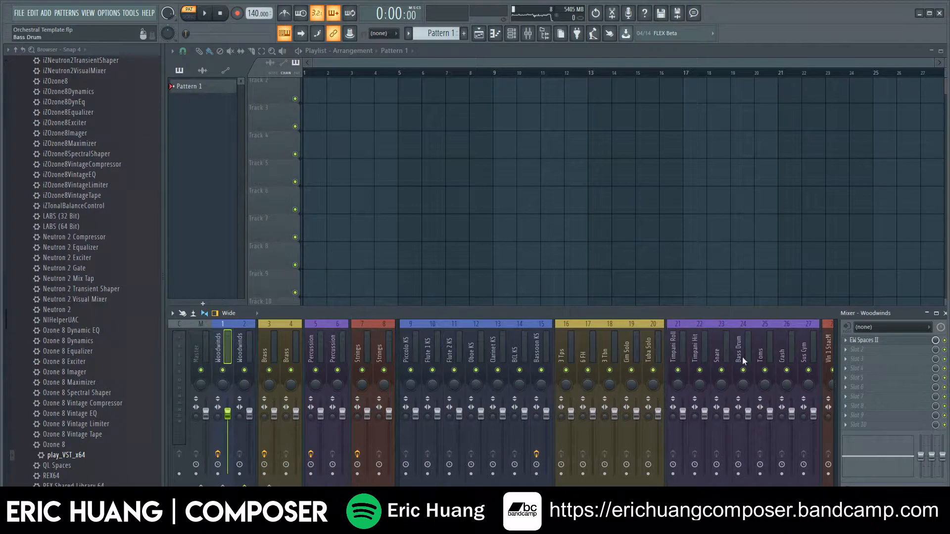
click(33, 13)
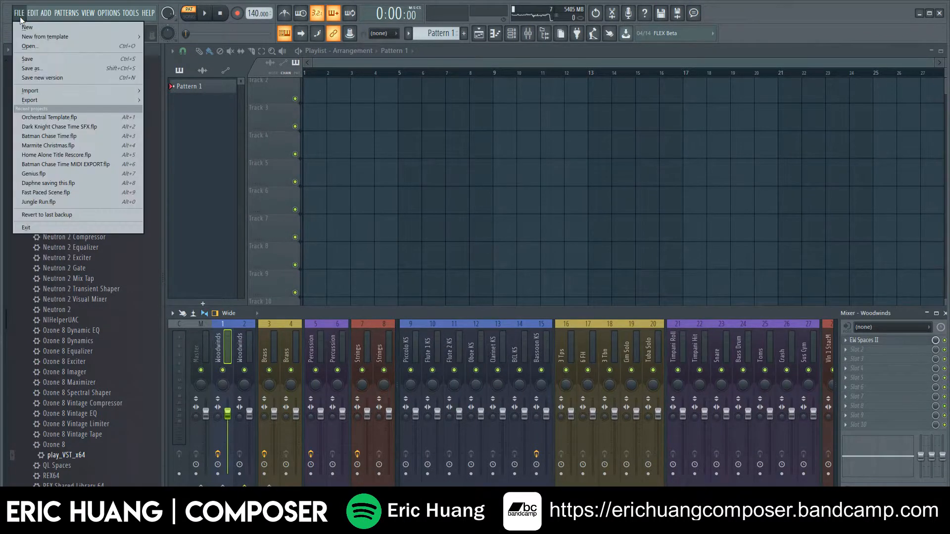
click(19, 13)
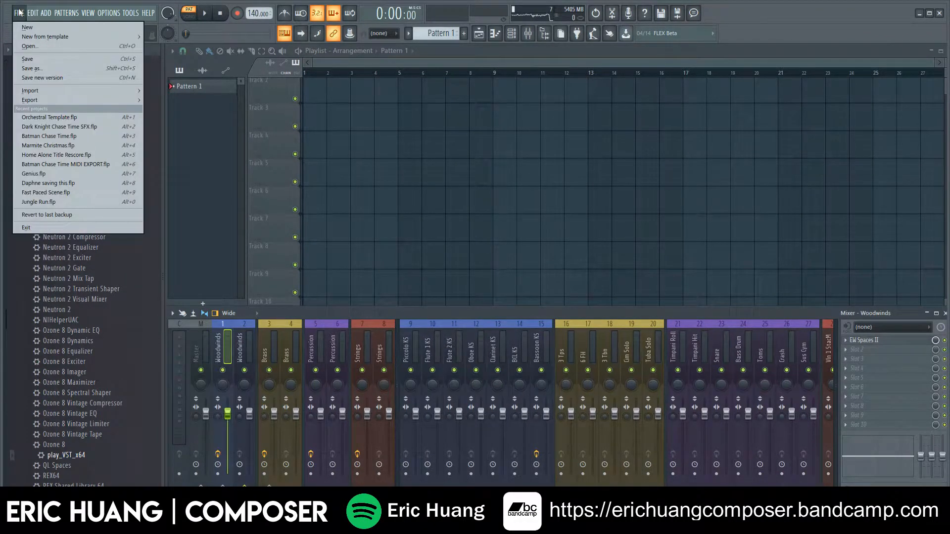
click(31, 65)
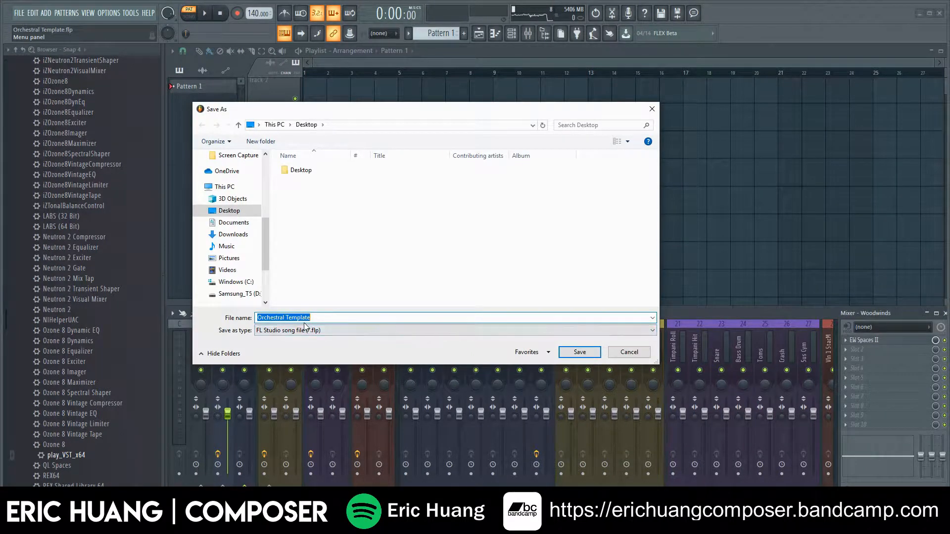
click(237, 223)
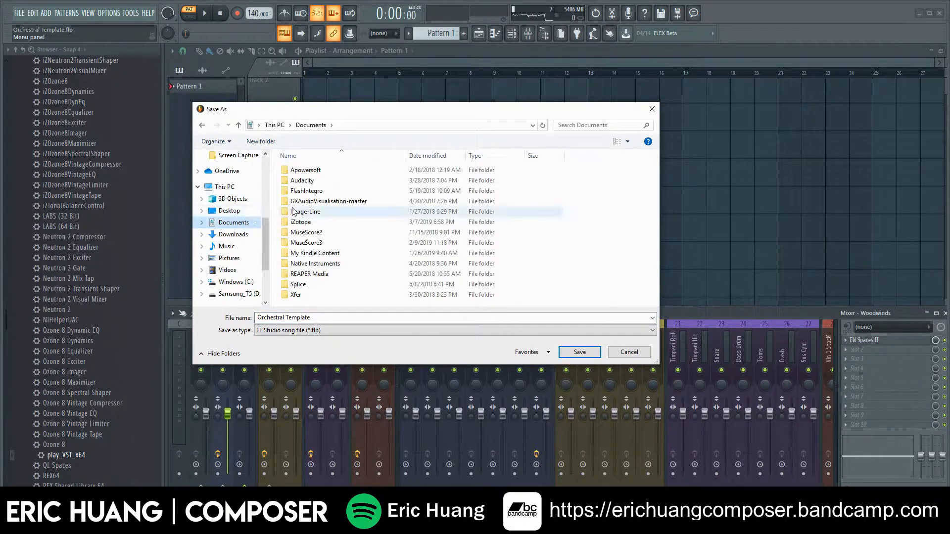
click(320, 211)
double_click(320, 213)
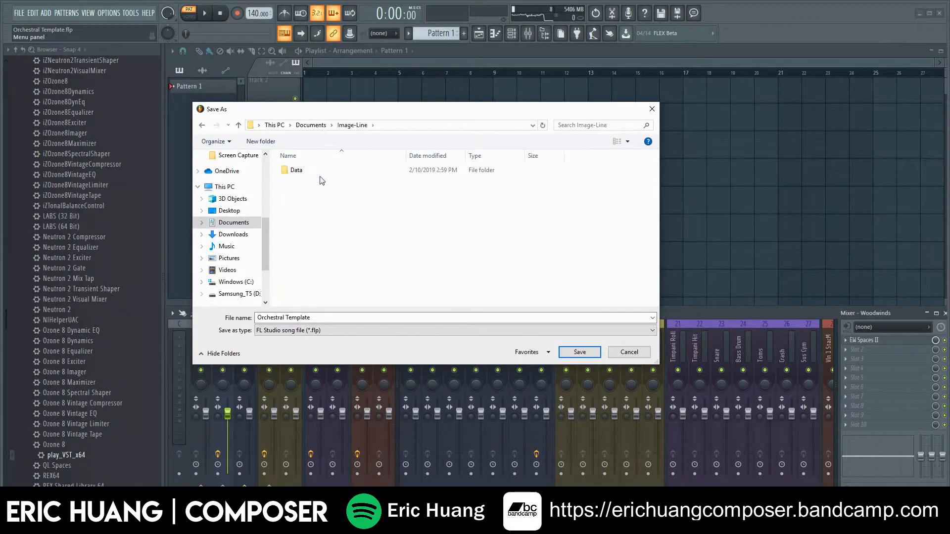
double_click(320, 174)
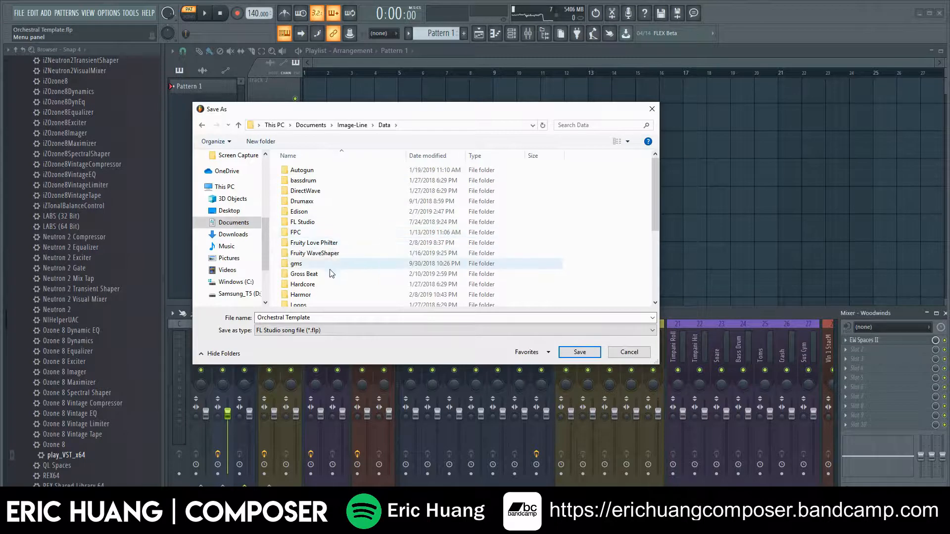
double_click(304, 223)
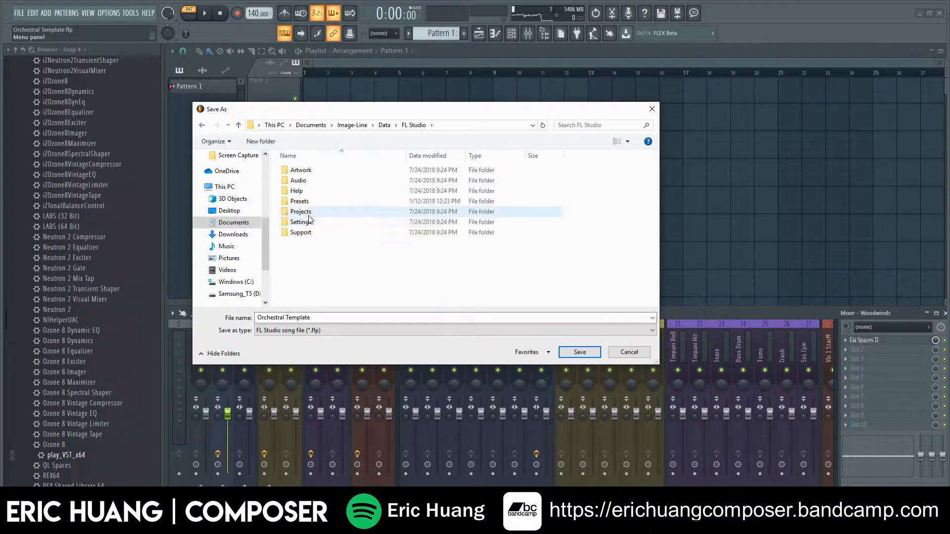
click(311, 214)
double_click(311, 215)
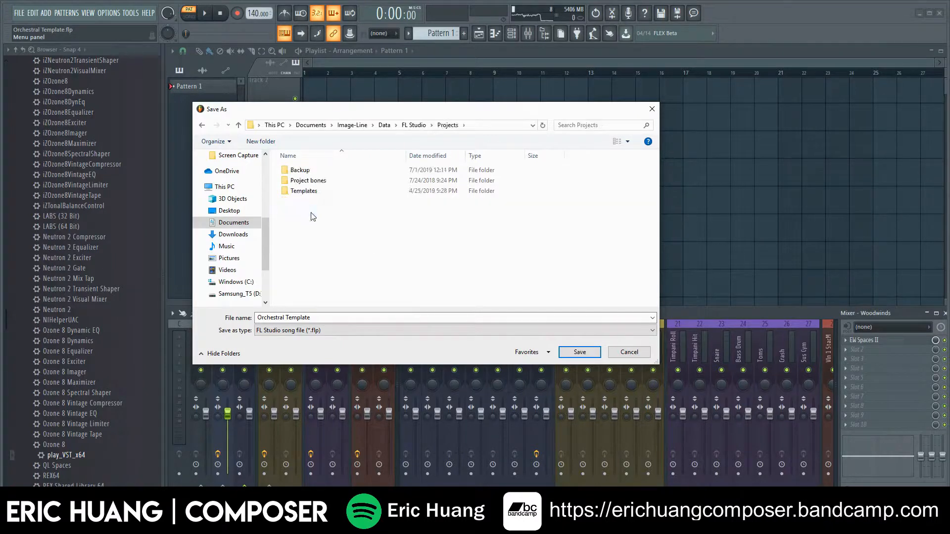
double_click(317, 192)
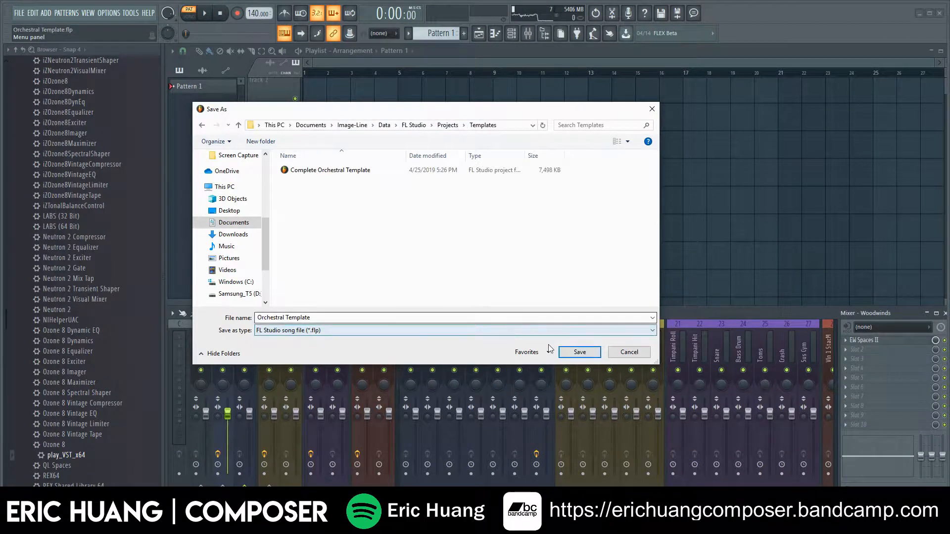
click(579, 351)
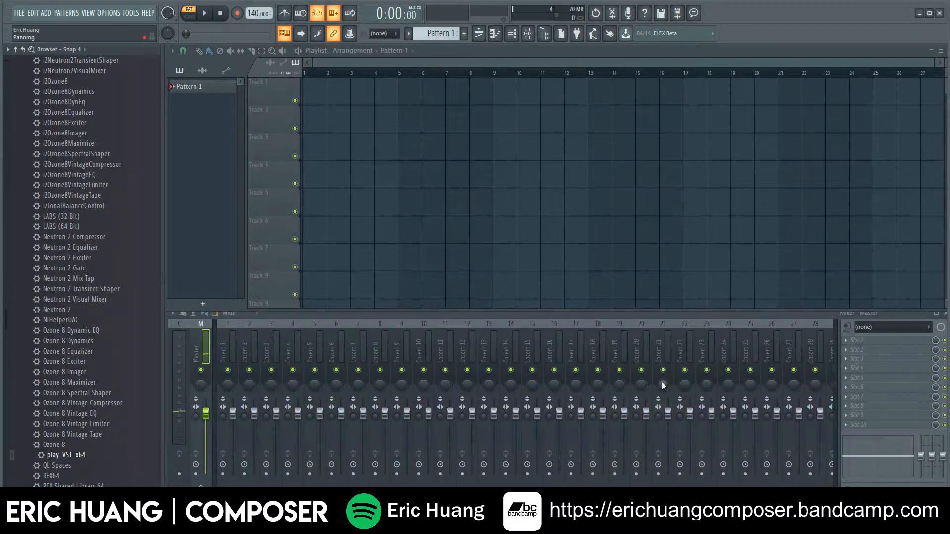
Look for Orchestral Template among the templates available for starting a new project.
click(20, 14)
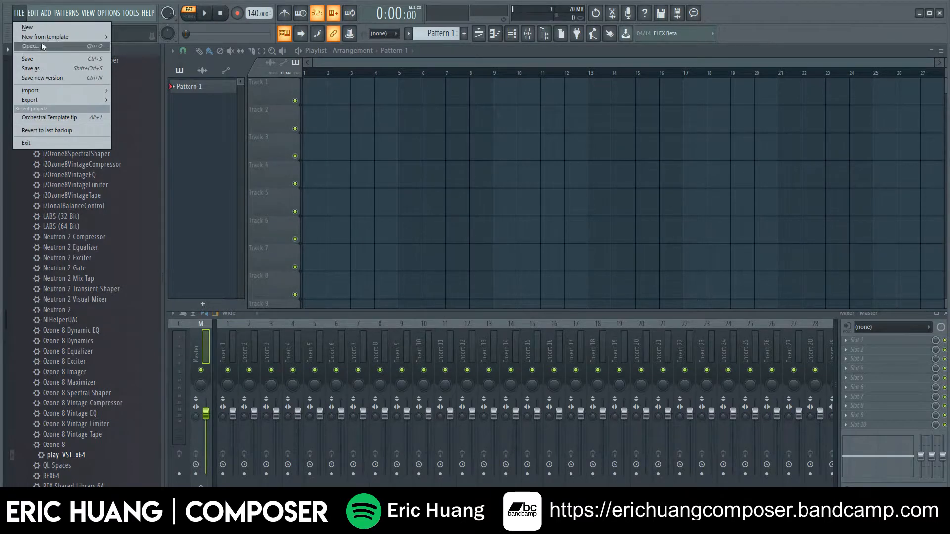
mouse_move(45, 38)
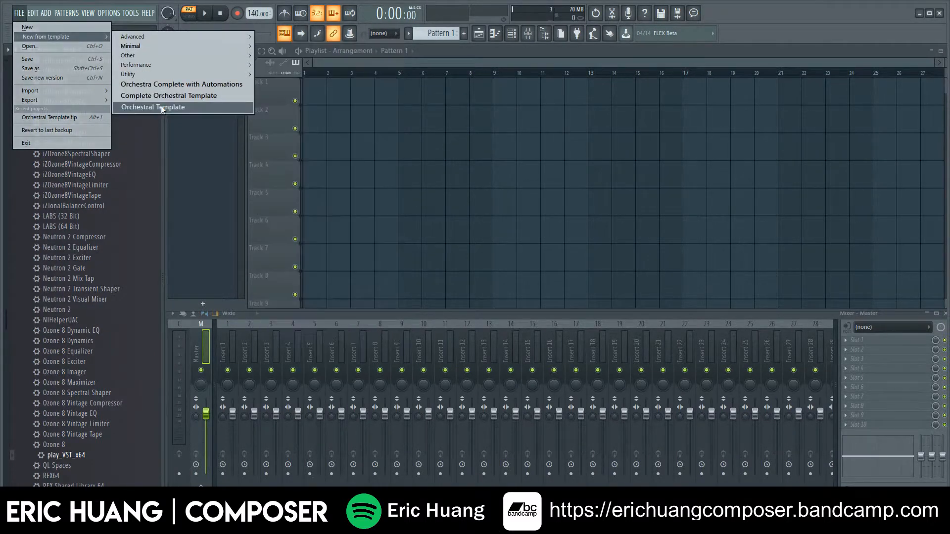